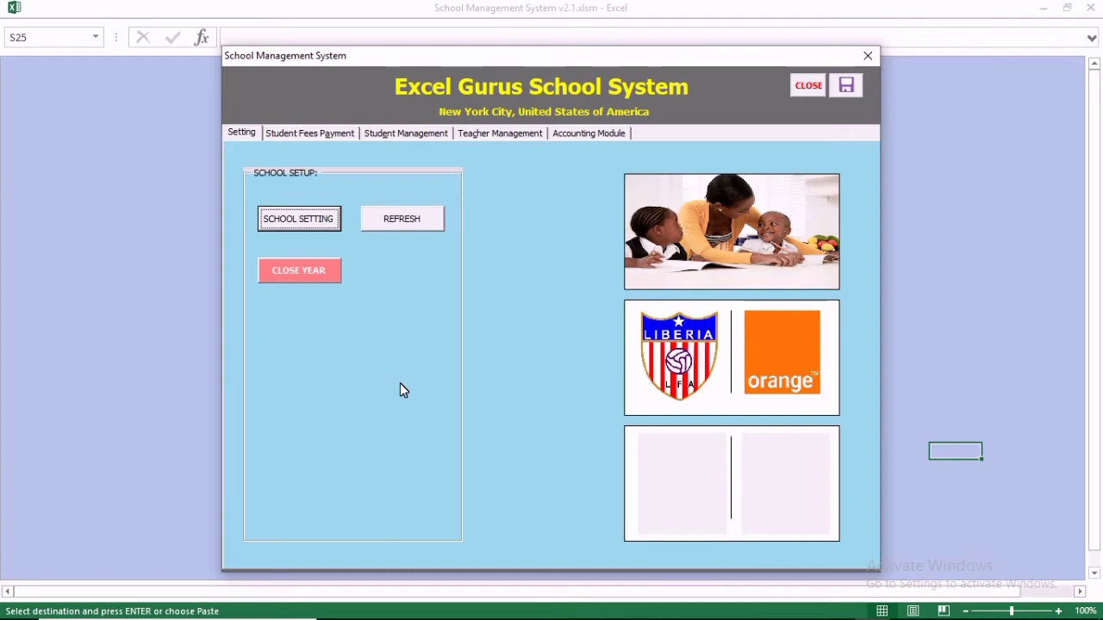
# Step: Move from the setup and fee payment pages to Student Management, showing two registered students
pyautogui.click(241, 132)
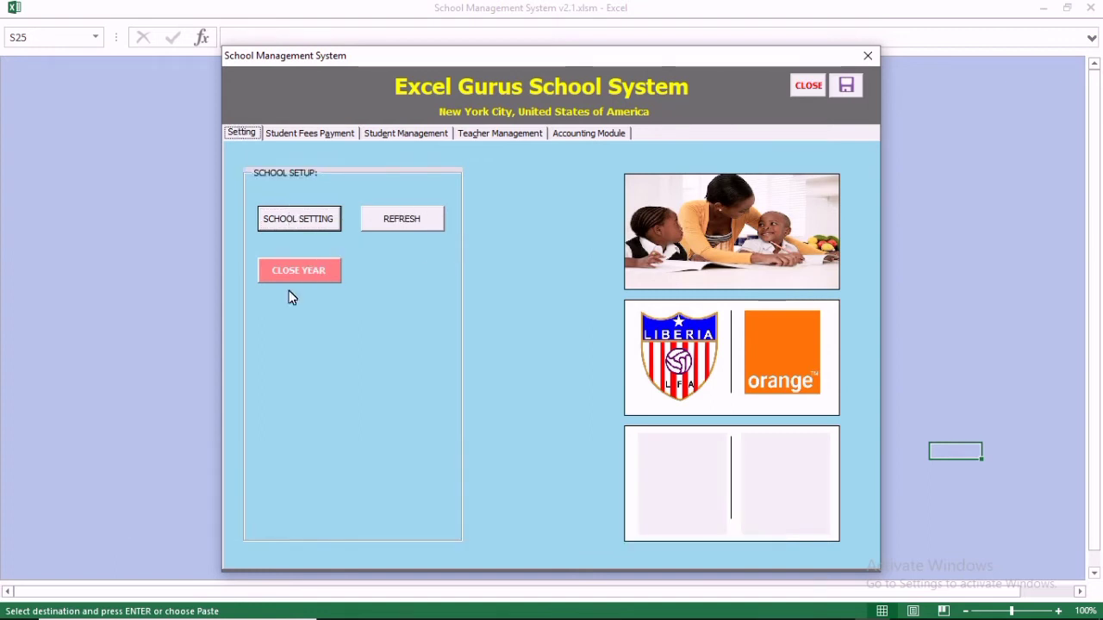
pyautogui.click(298, 271)
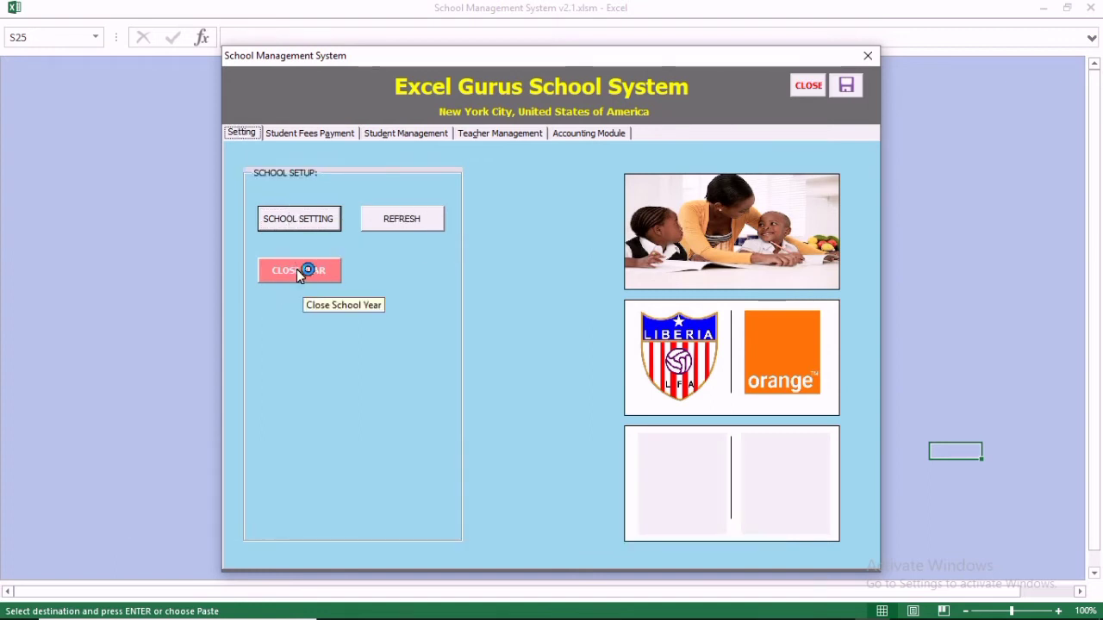
pyautogui.click(306, 134)
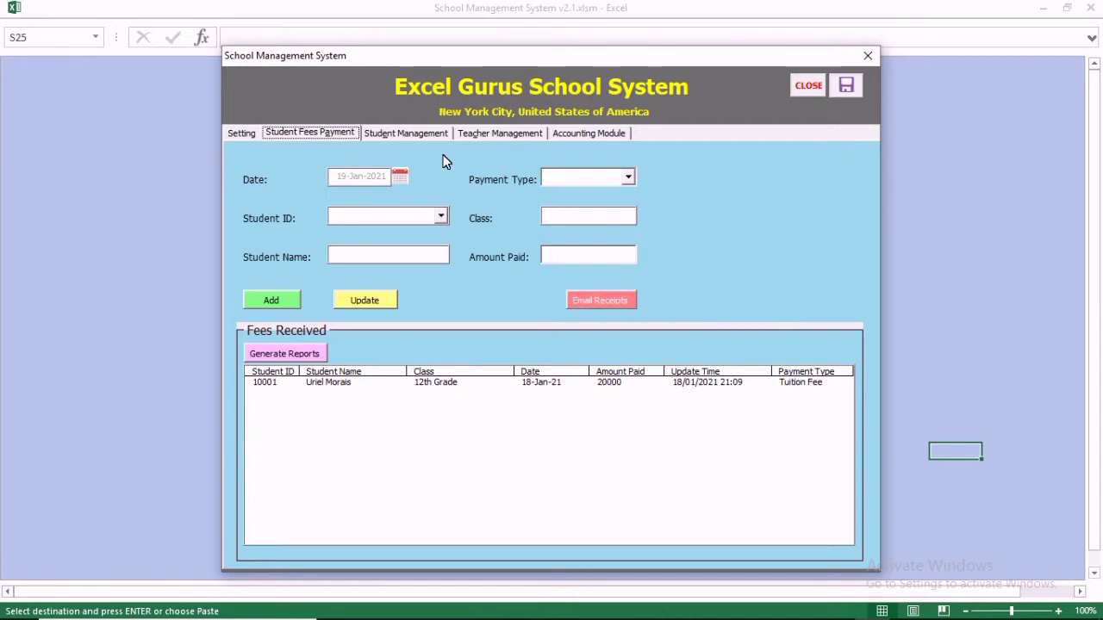
pyautogui.click(412, 131)
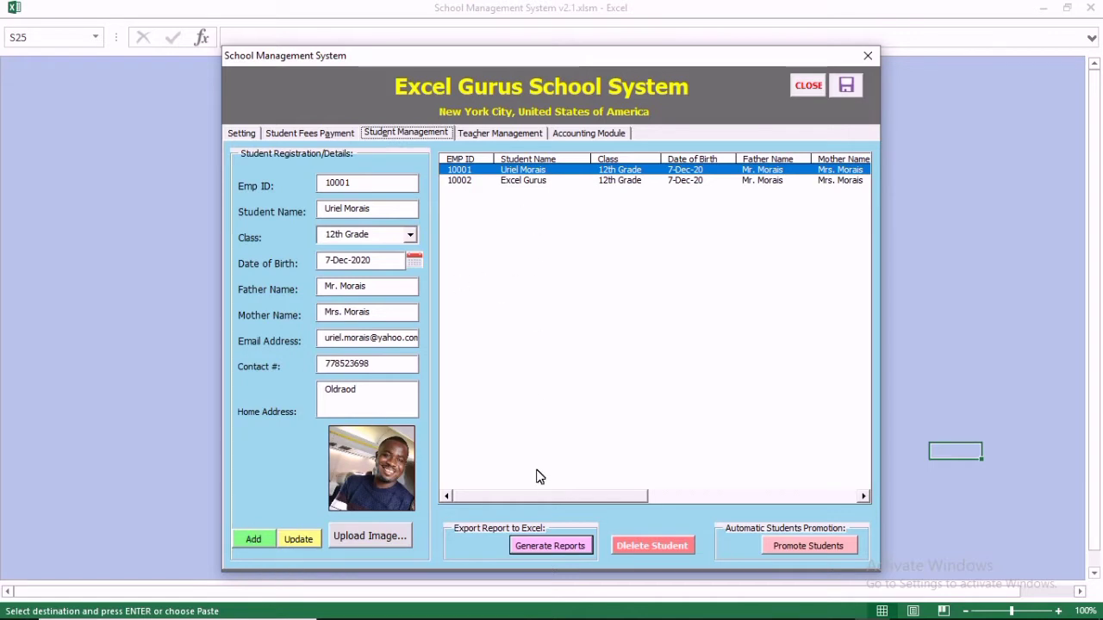
pyautogui.click(555, 546)
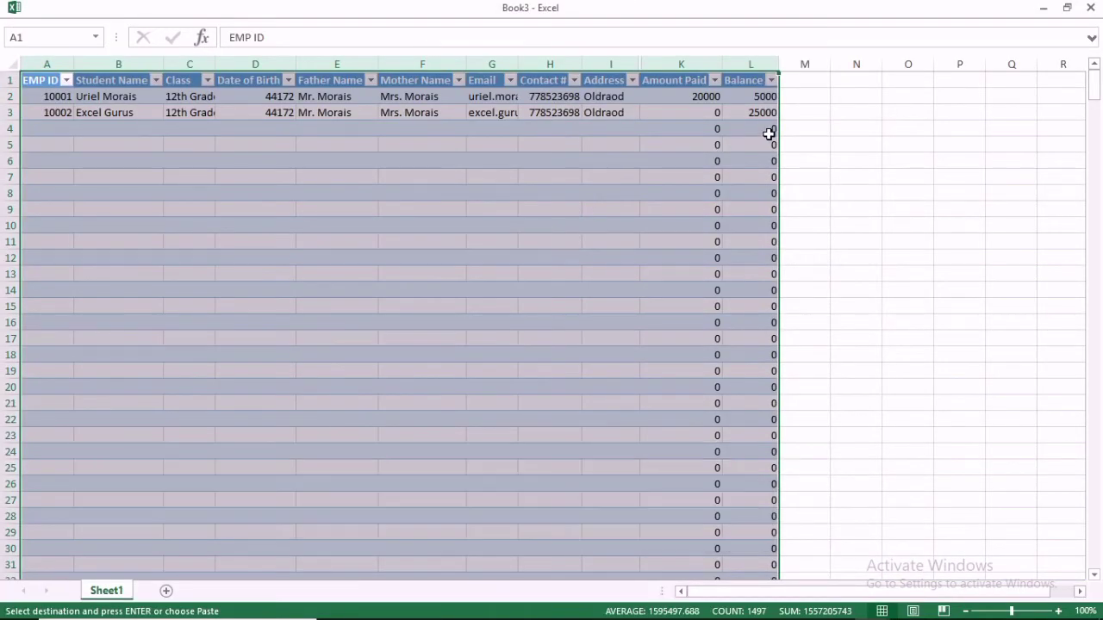
pyautogui.click(1085, 4)
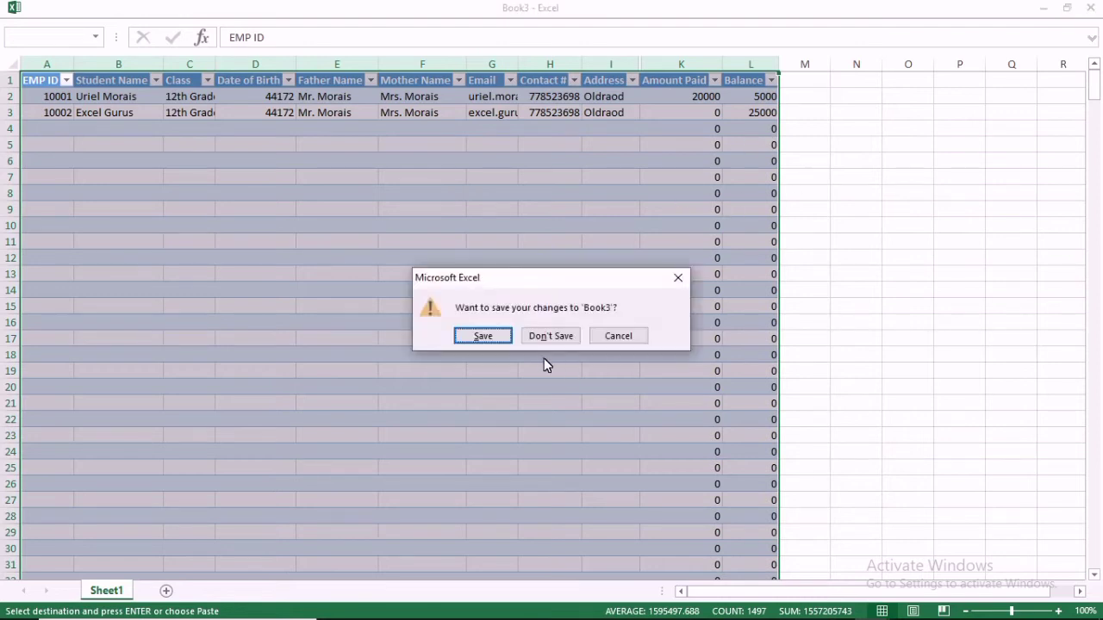
pyautogui.click(543, 334)
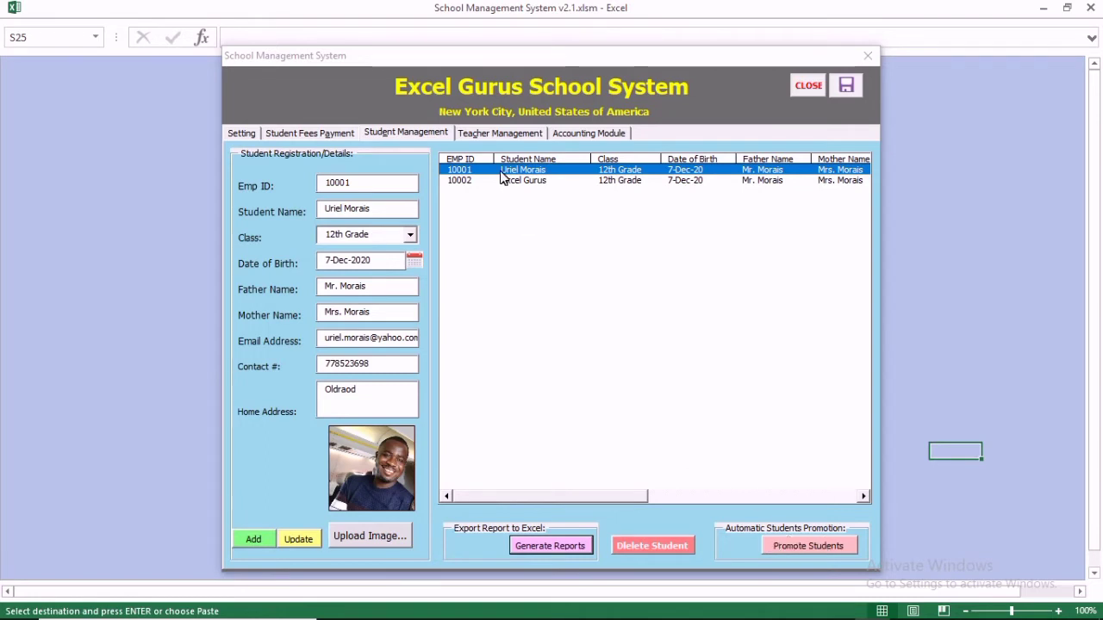
# Step: Pass through Teacher Management to the Accounting Module with its entry fields and report options
pyautogui.click(497, 134)
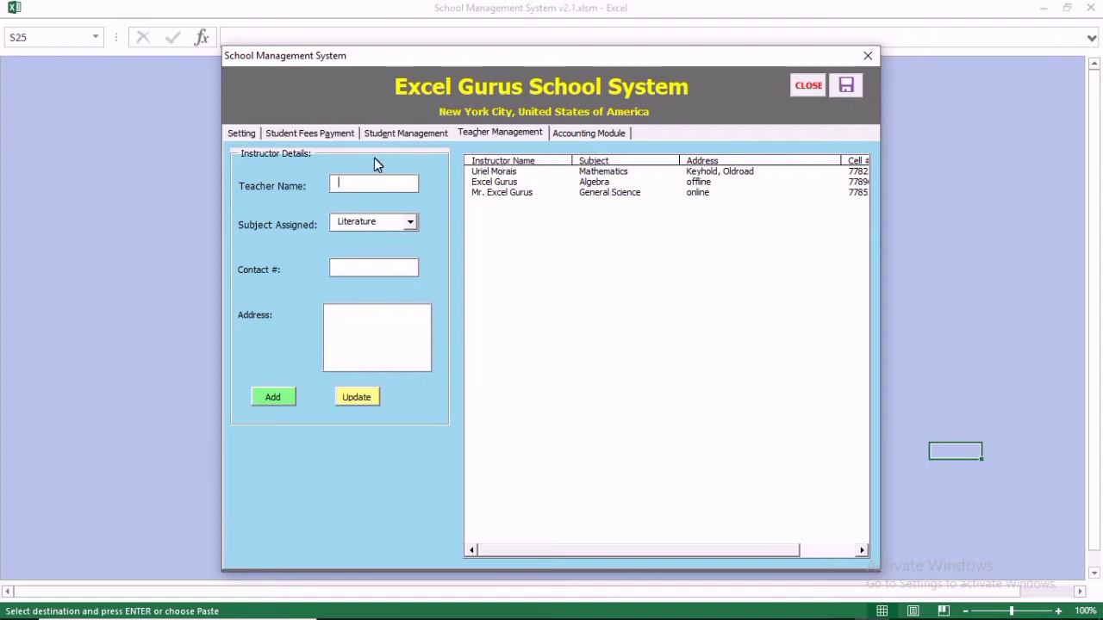
pyautogui.click(360, 184)
pyautogui.click(583, 134)
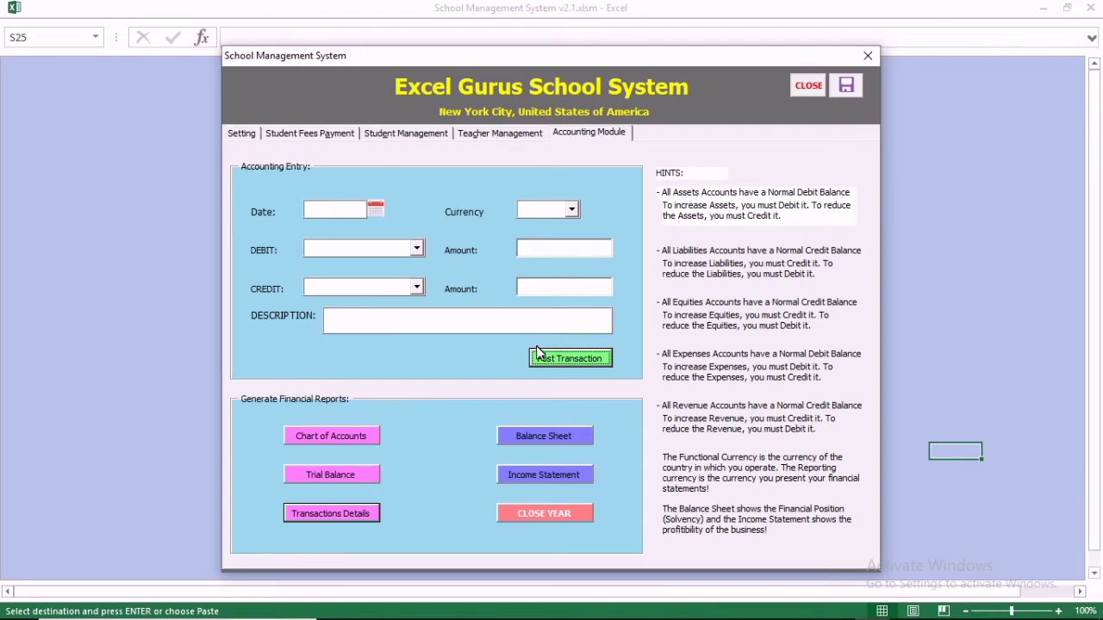
pyautogui.click(328, 433)
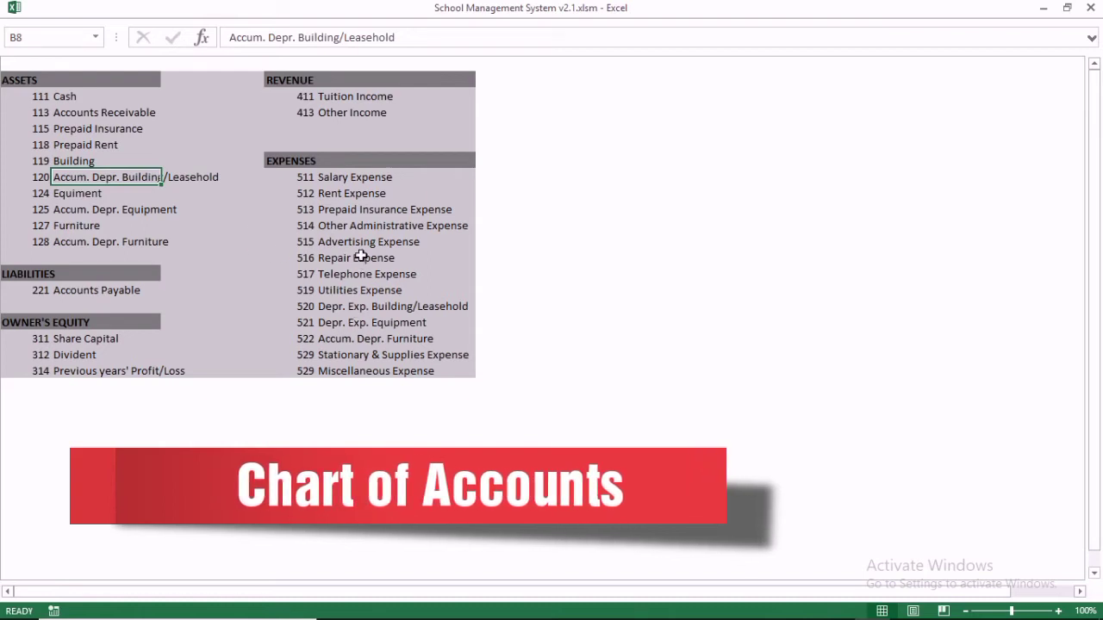
pyautogui.click(1091, 7)
pyautogui.click(605, 363)
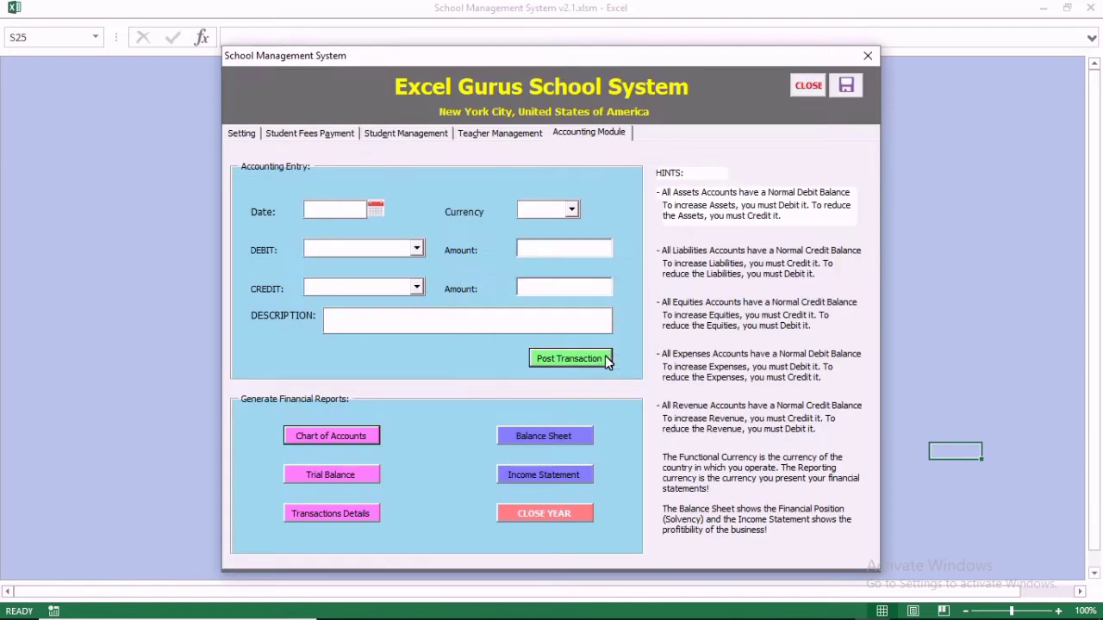
pyautogui.click(330, 474)
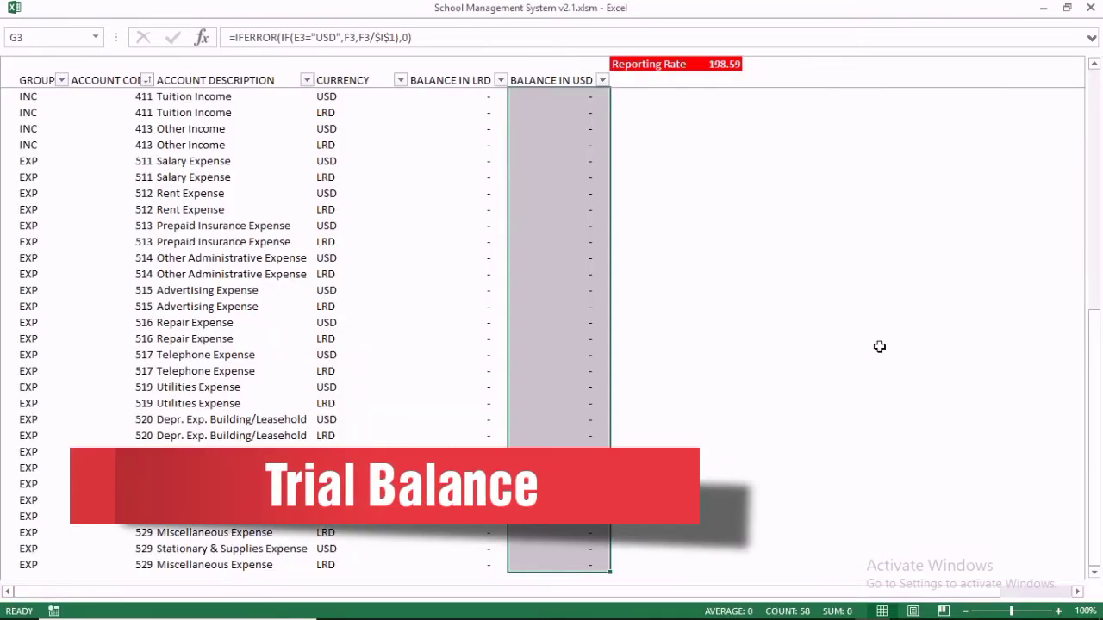
pyautogui.moveTo(1093, 347); pyautogui.dragTo(1090, 102)
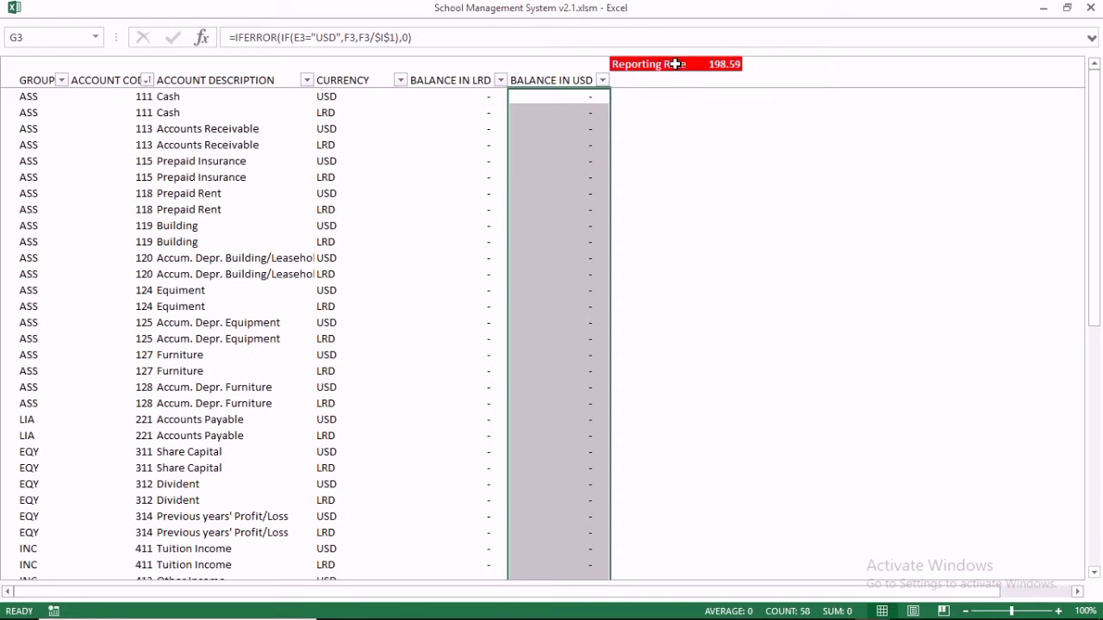
pyautogui.click(1089, 7)
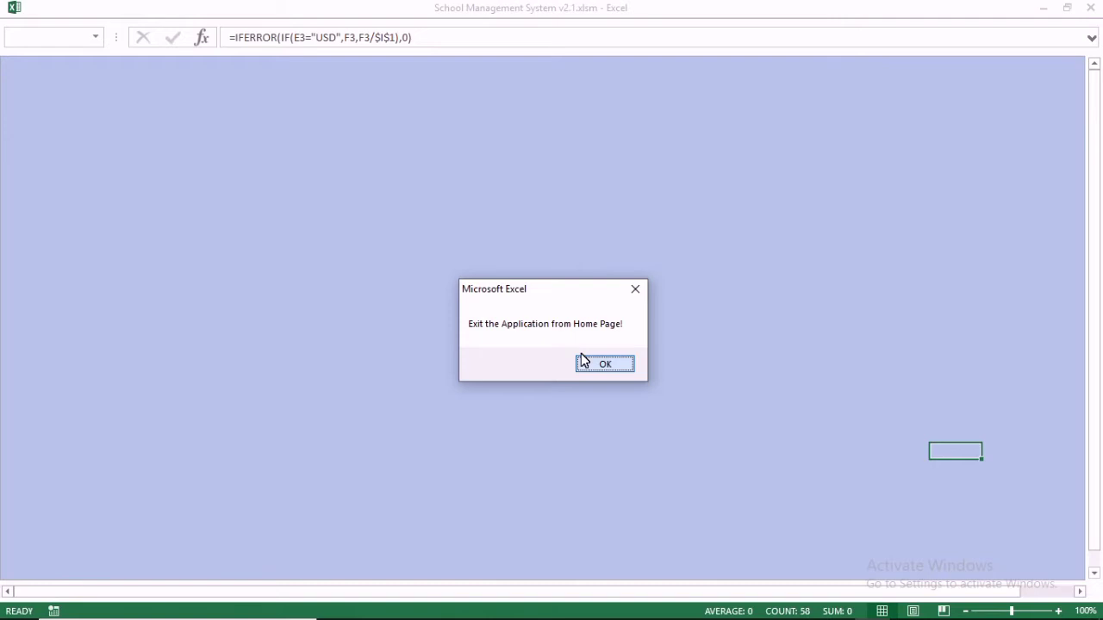
pyautogui.click(582, 362)
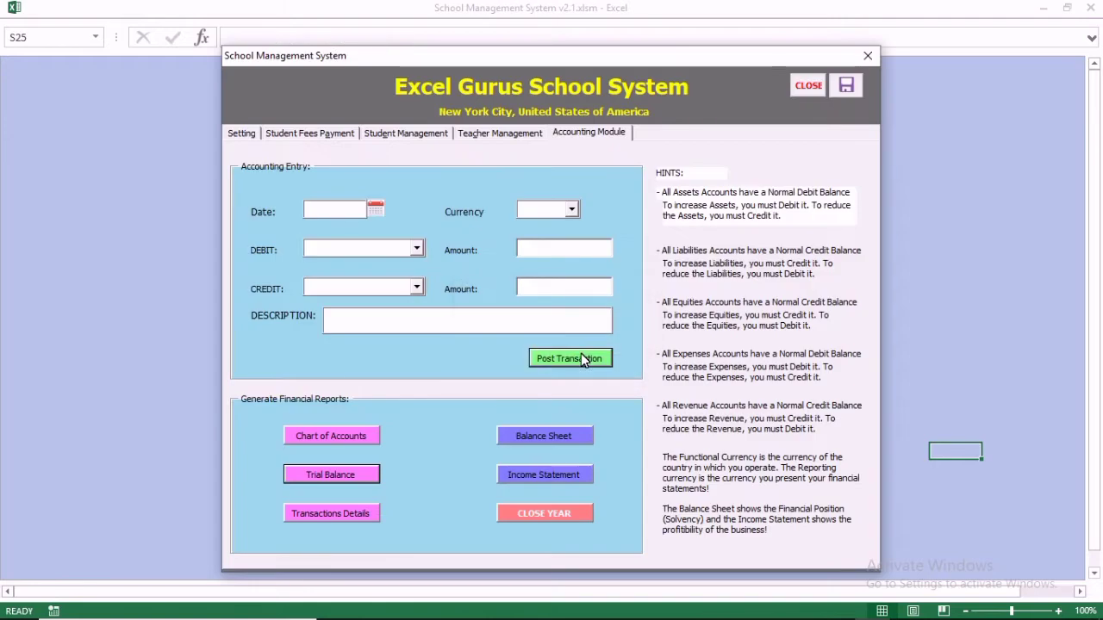
pyautogui.click(524, 433)
pyautogui.moveTo(1094, 148)
pyautogui.mouseDown()
pyautogui.moveTo(1092, 123)
pyautogui.moveTo(1087, 222)
pyautogui.moveTo(1086, 152)
pyautogui.mouseUp()
pyautogui.click(1089, 9)
pyautogui.click(602, 362)
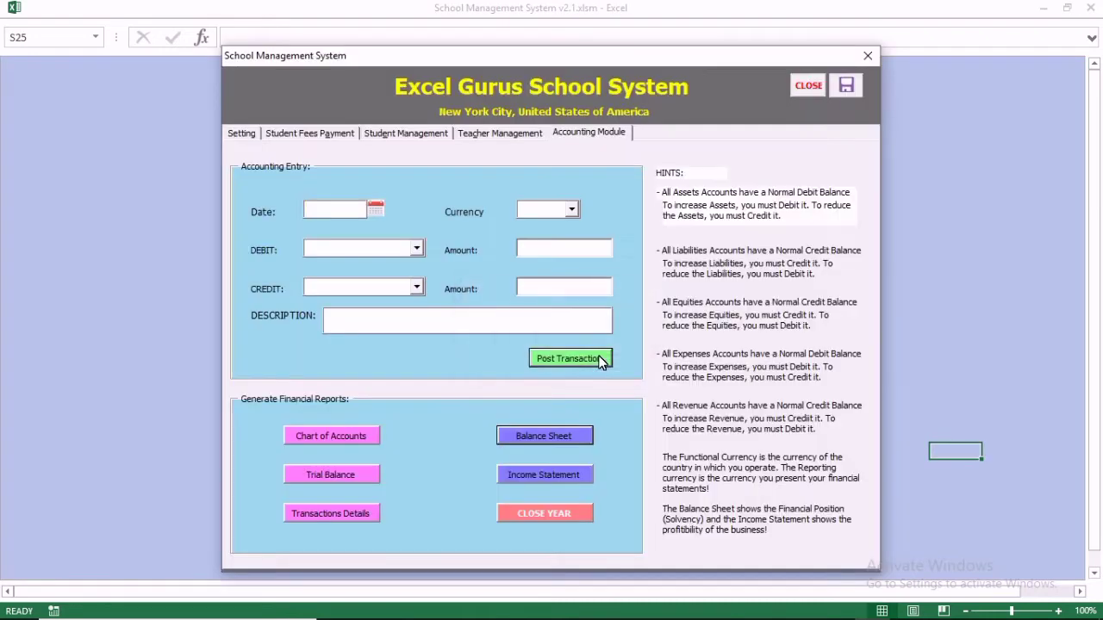
pyautogui.click(517, 470)
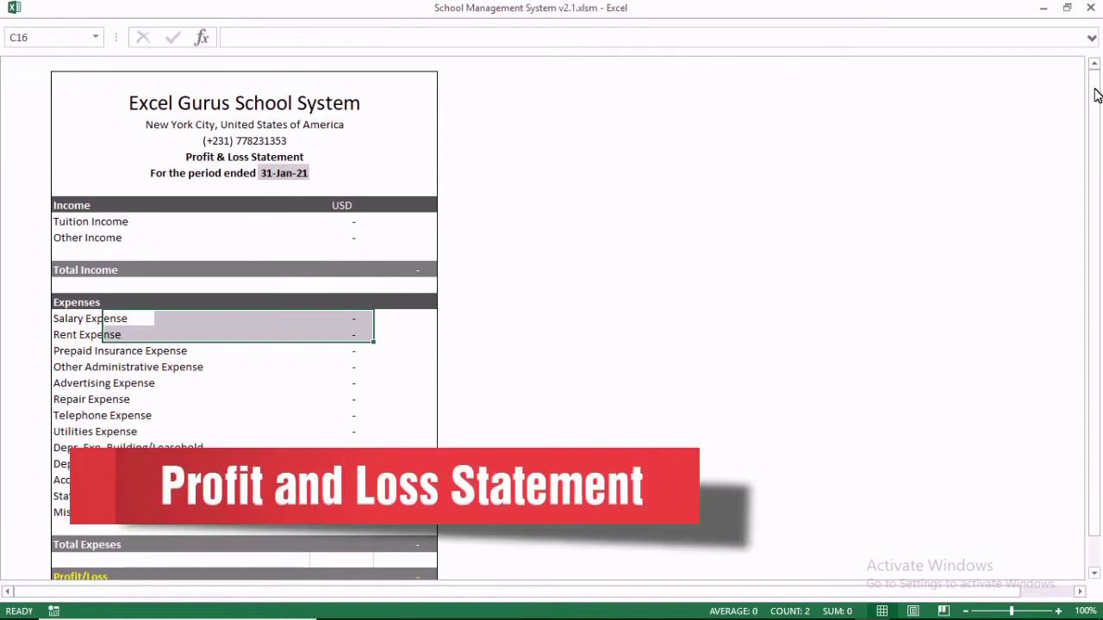
pyautogui.moveTo(1092, 108)
pyautogui.mouseDown()
pyautogui.moveTo(1085, 202)
pyautogui.moveTo(1089, 110)
pyautogui.mouseUp()
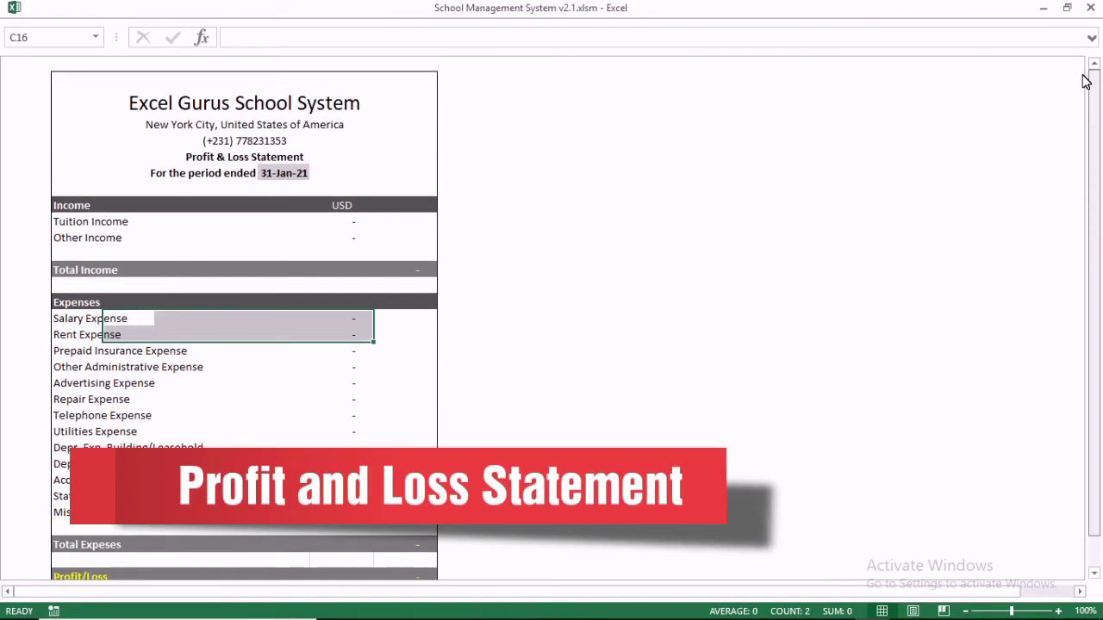
pyautogui.click(1095, 7)
pyautogui.click(593, 366)
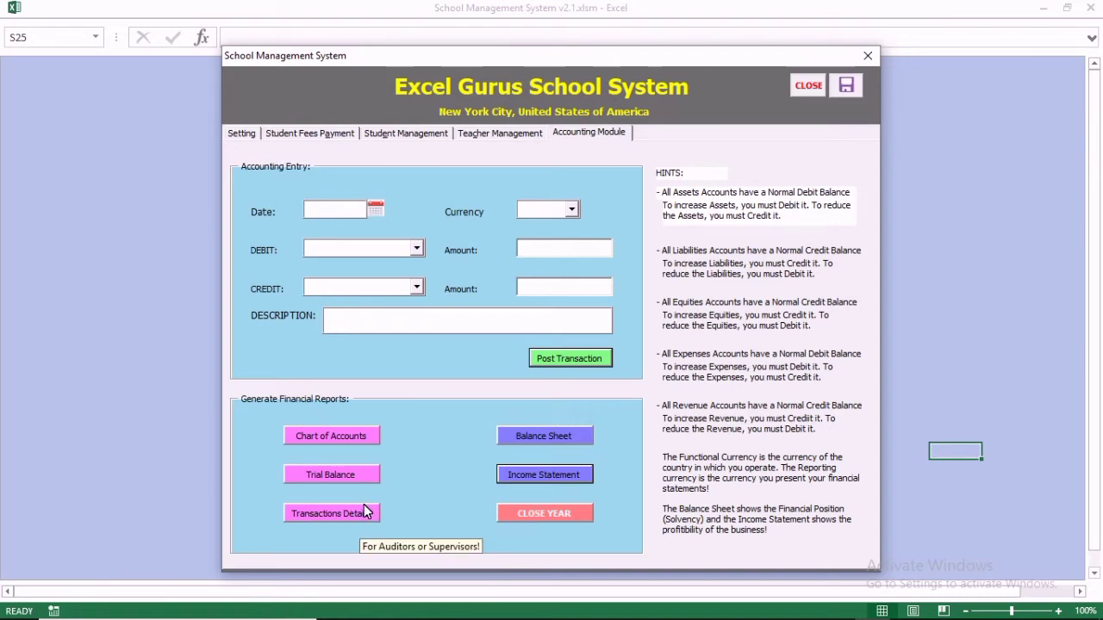
# Step: Date the journal entry 11-Jan-2021 in USD and debit Cash 20000
pyautogui.click(368, 210)
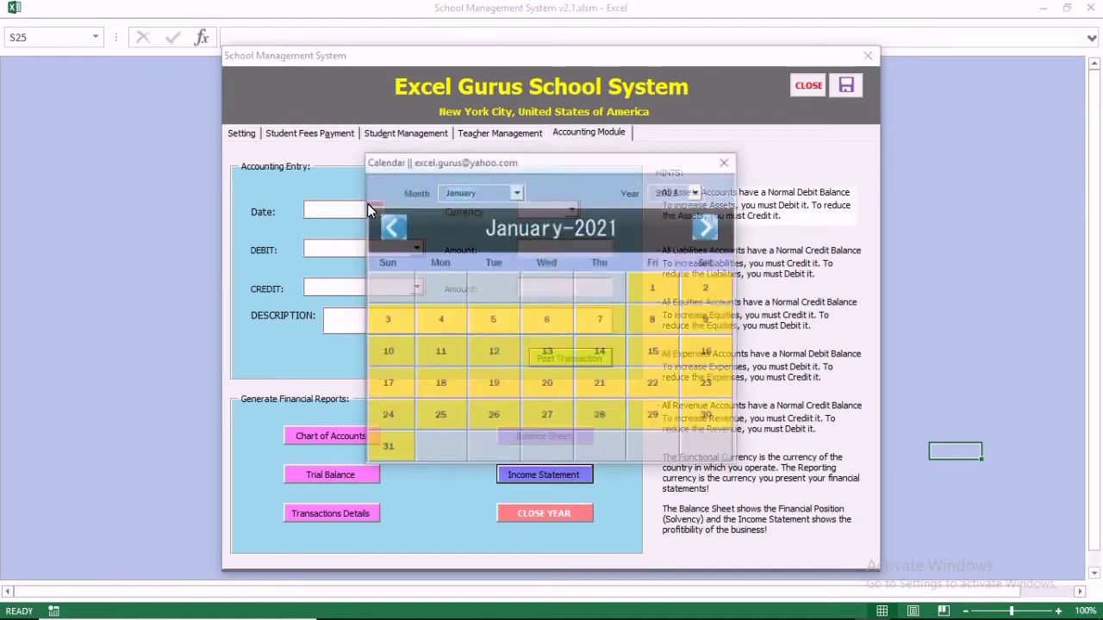
pyautogui.click(432, 352)
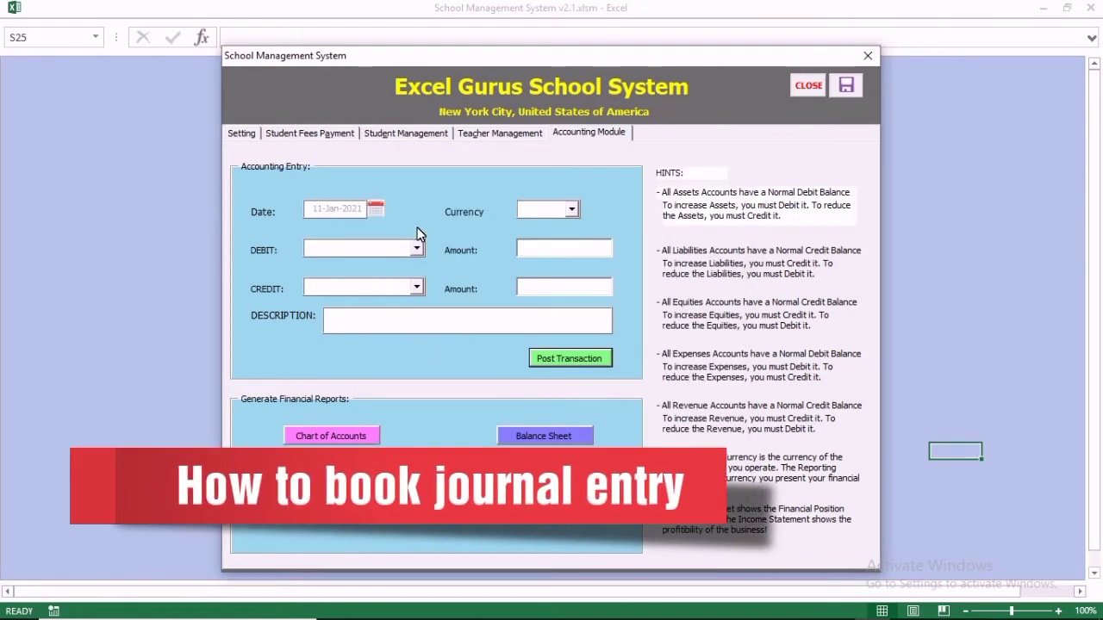
pyautogui.click(571, 209)
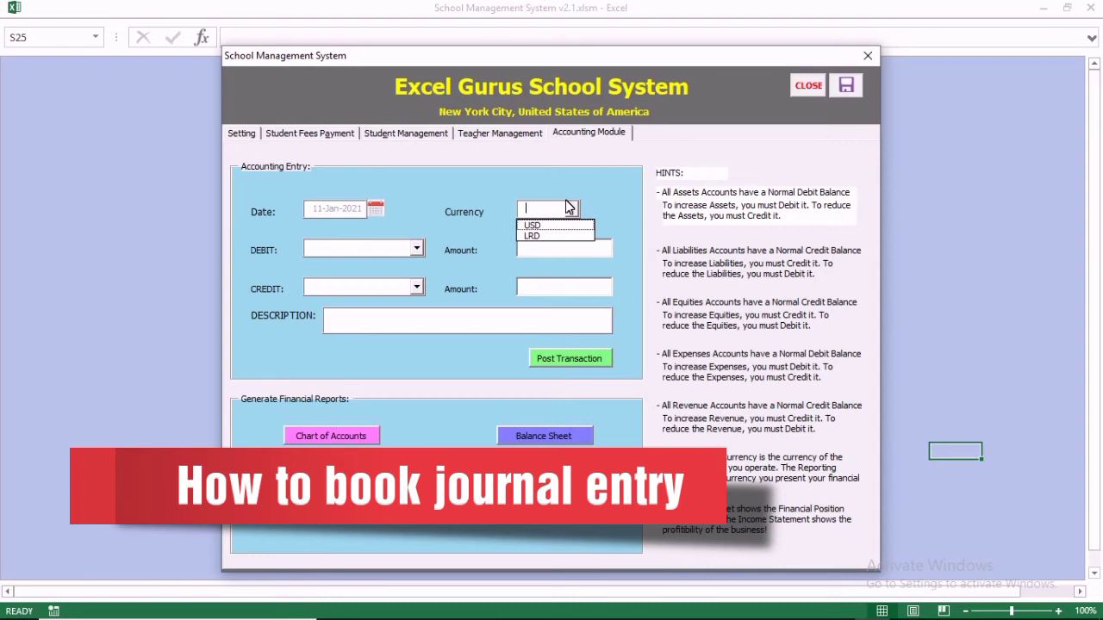
pyautogui.press('Return')
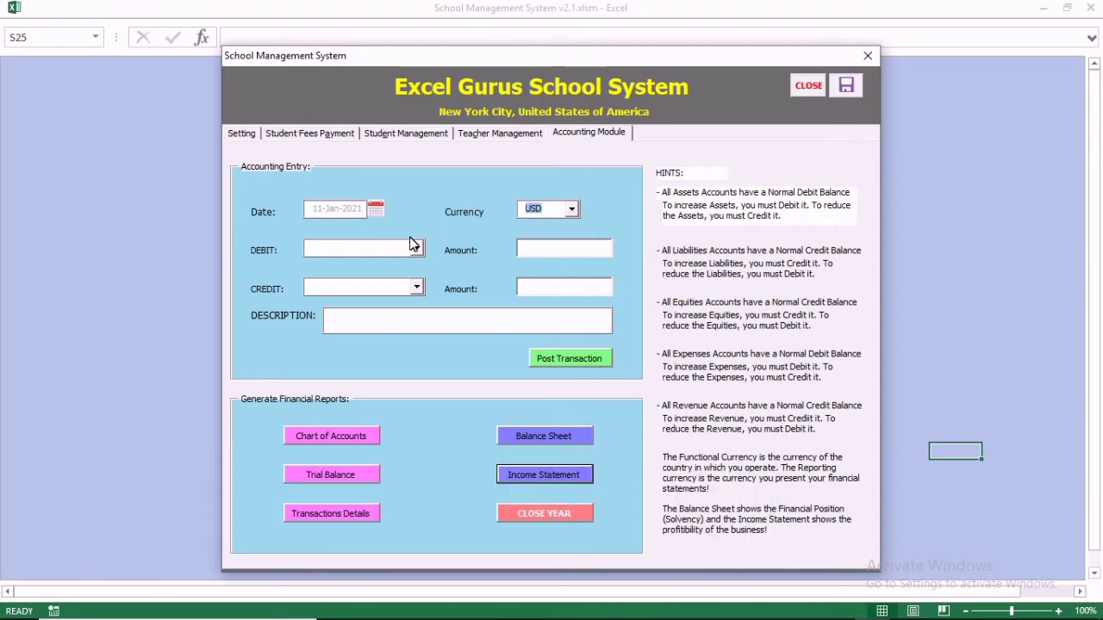
pyautogui.click(416, 247)
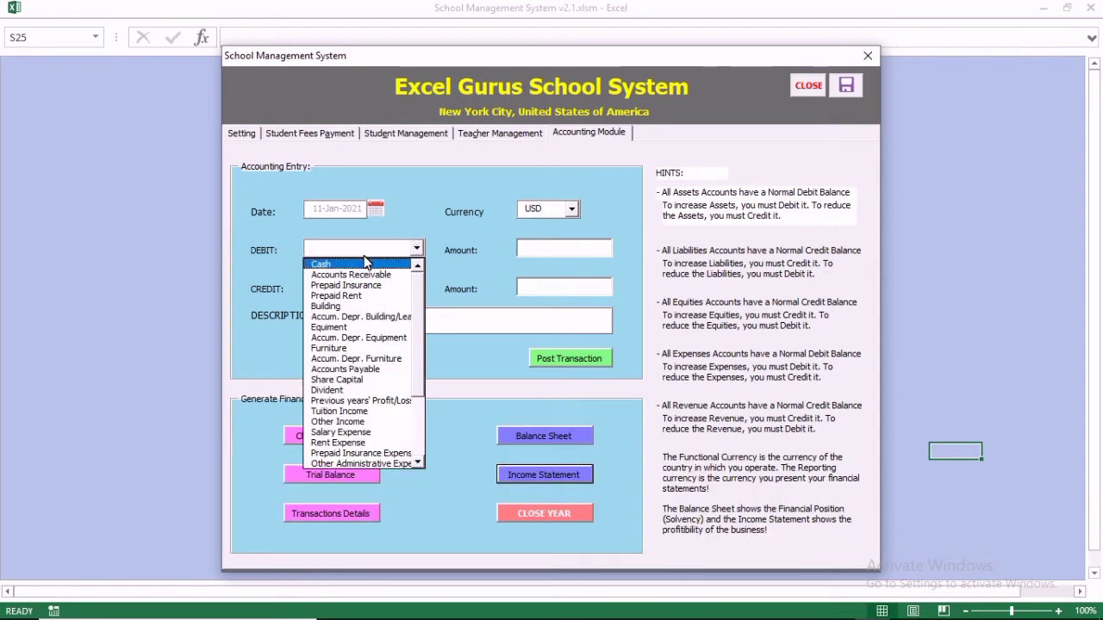
pyautogui.click(367, 260)
pyautogui.click(529, 247)
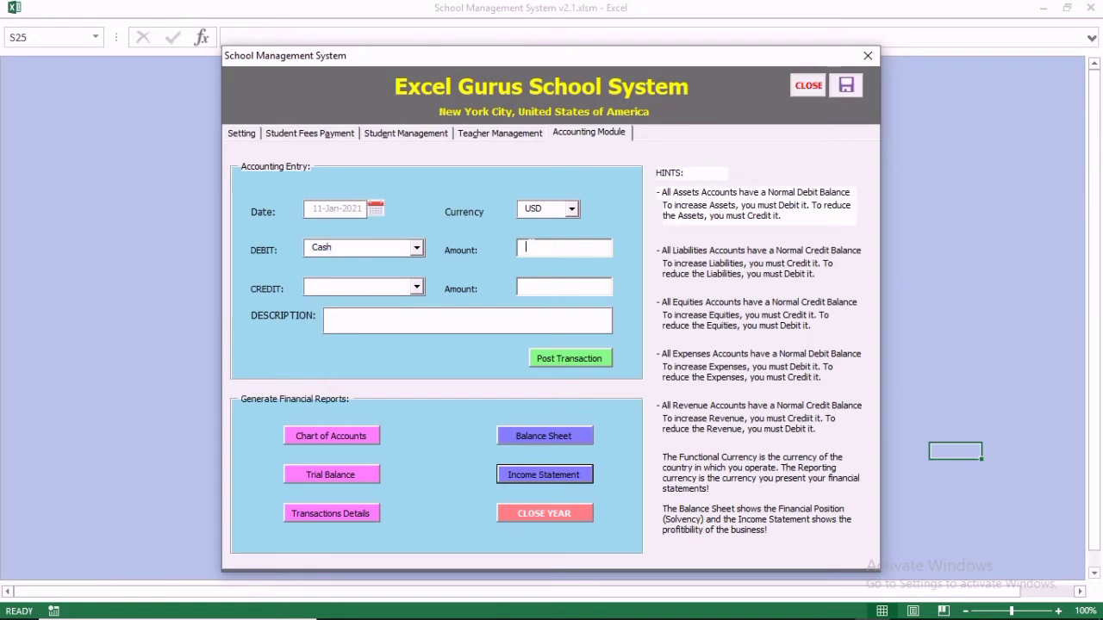
pyautogui.write('20000')
# Step: Credit Share Capital 20000, describe it 'Initial Investment in School', and post the entry
pyautogui.click(413, 285)
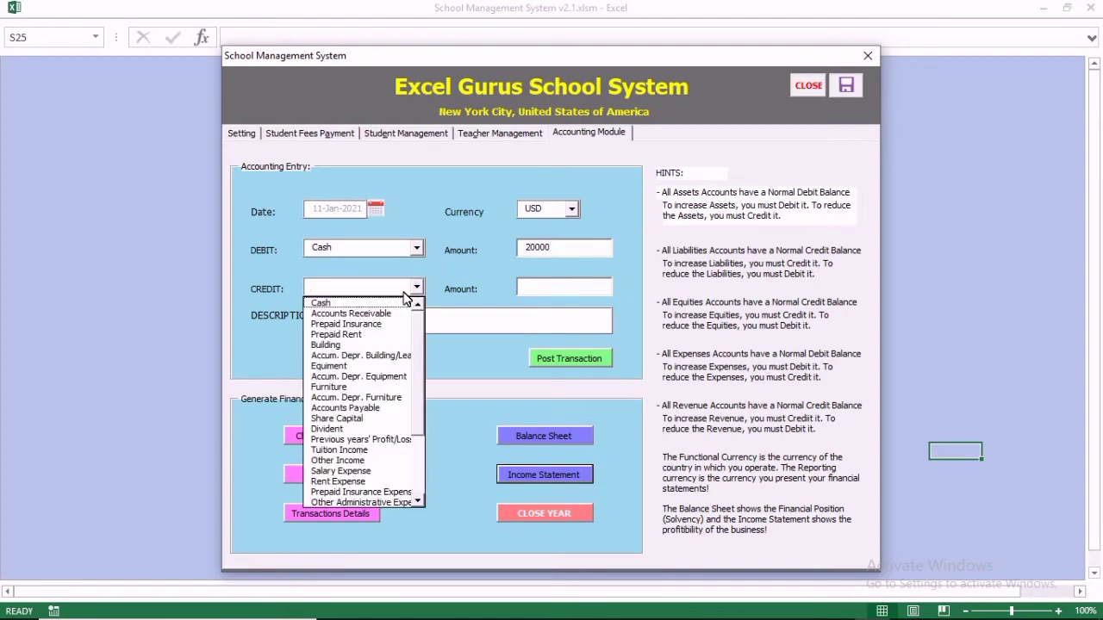
pyautogui.moveTo(412, 385); pyautogui.dragTo(411, 428)
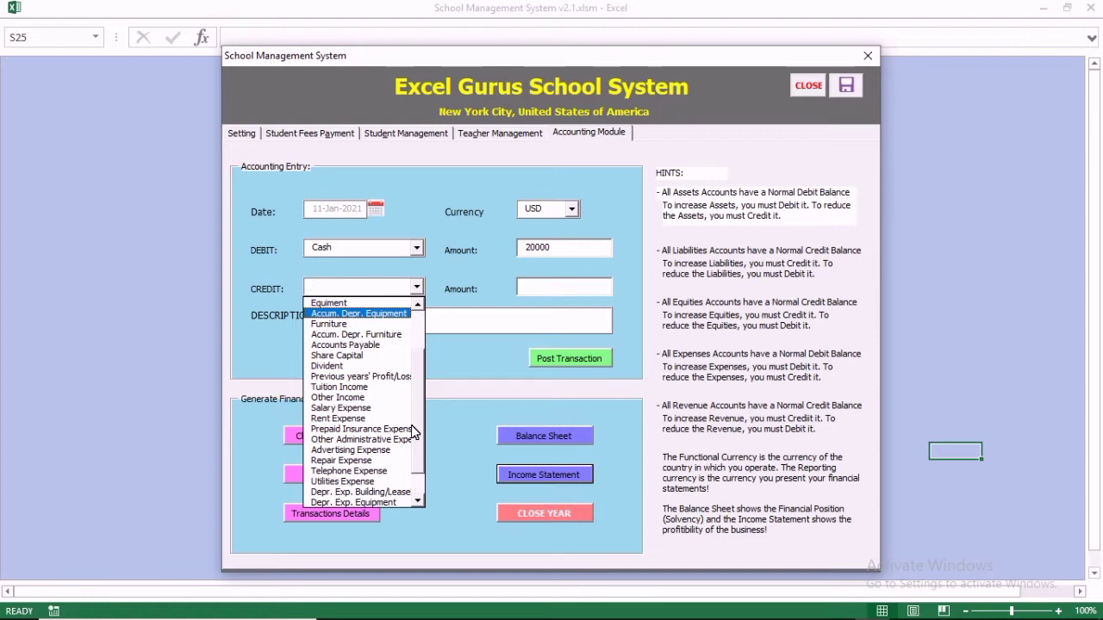
pyautogui.click(346, 351)
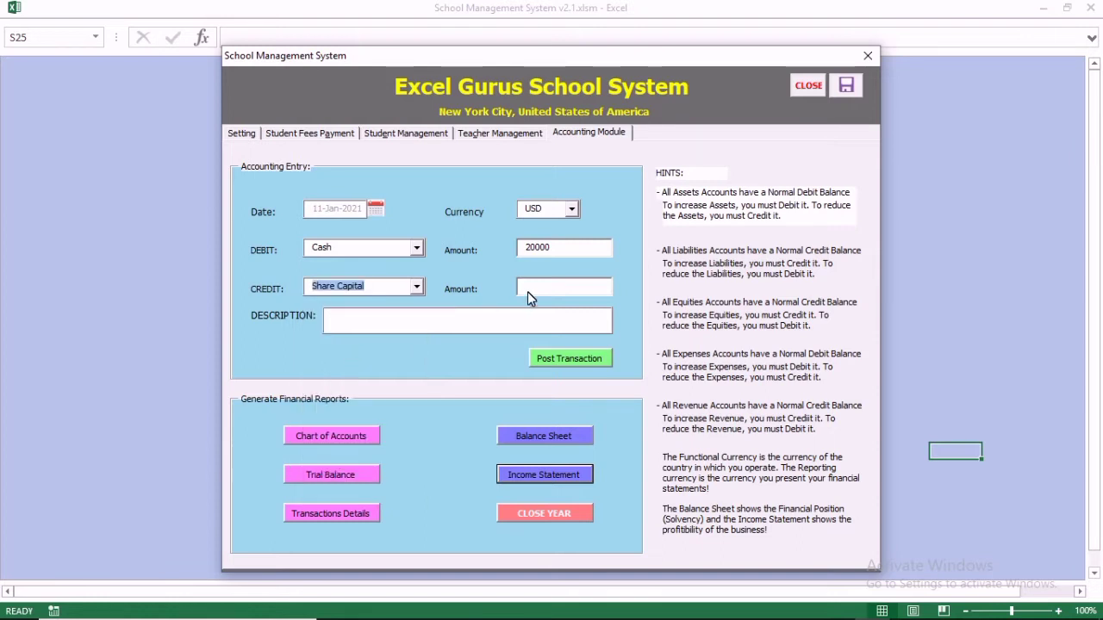
pyautogui.click(551, 287)
pyautogui.write('20000')
pyautogui.click(332, 316)
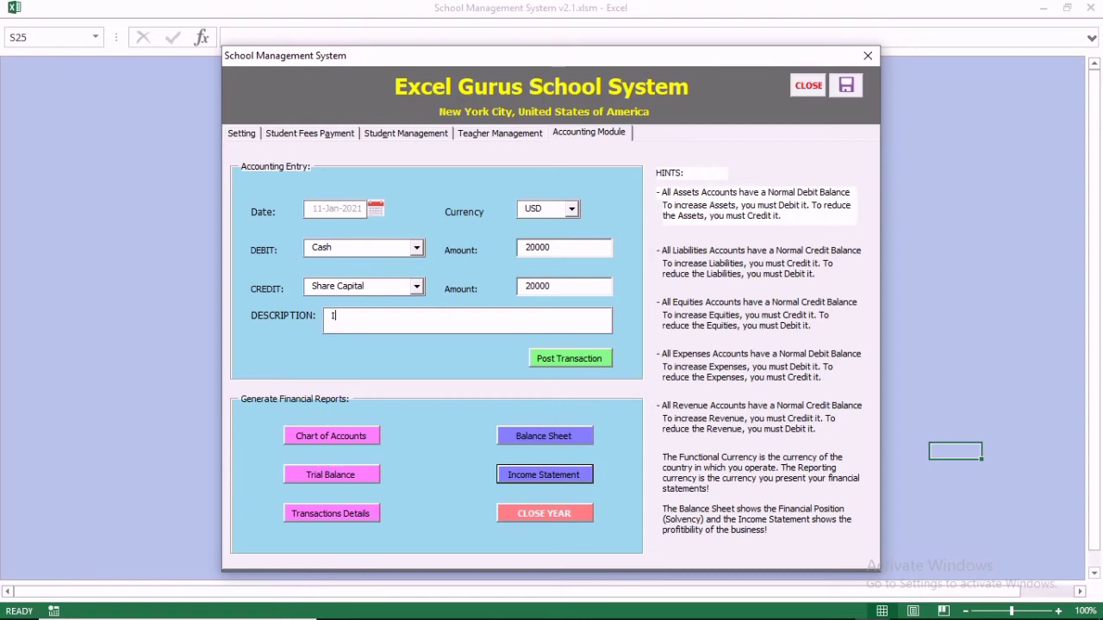
pyautogui.write('Initial Investment in School')
pyautogui.click(545, 360)
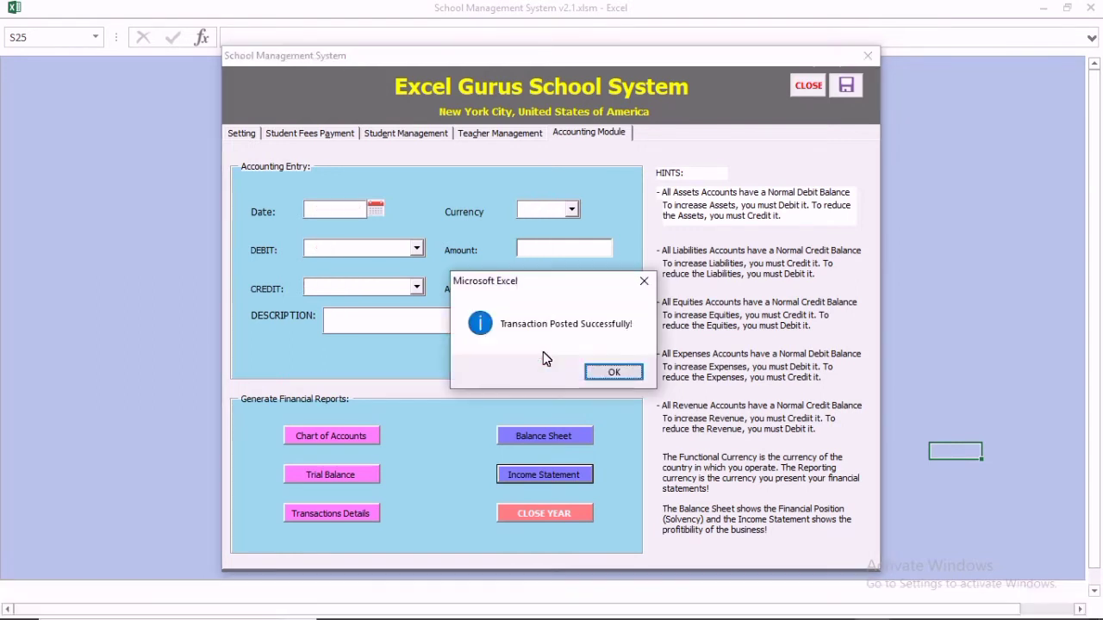
pyautogui.click(589, 368)
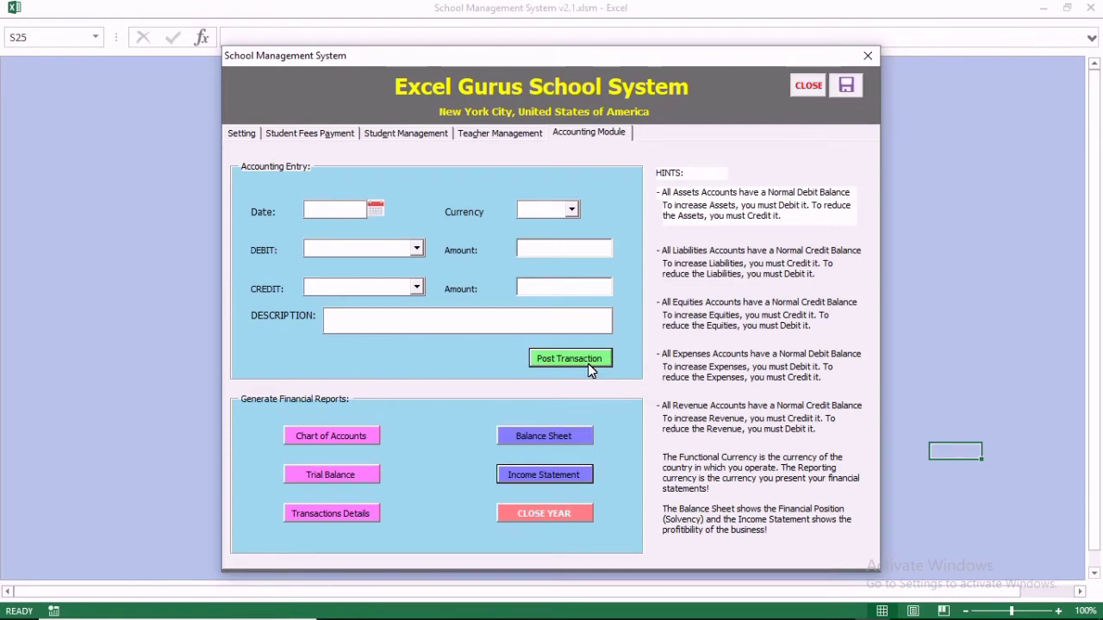
# Step: Date the entry 13-Jan-2021 in USD and debit Building 1000
pyautogui.click(373, 210)
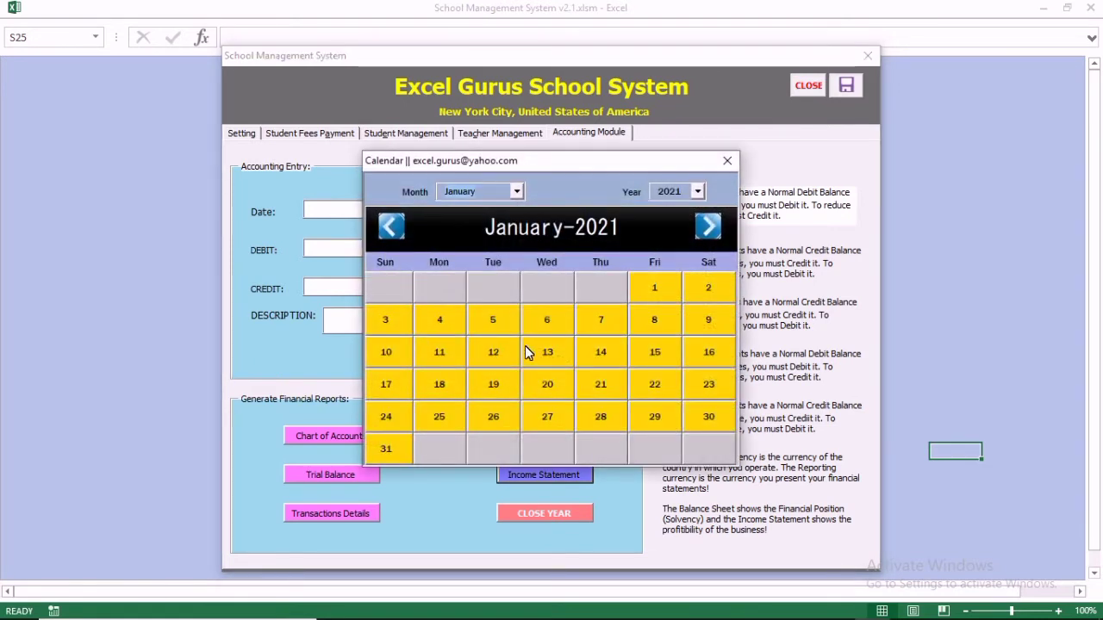
pyautogui.click(548, 352)
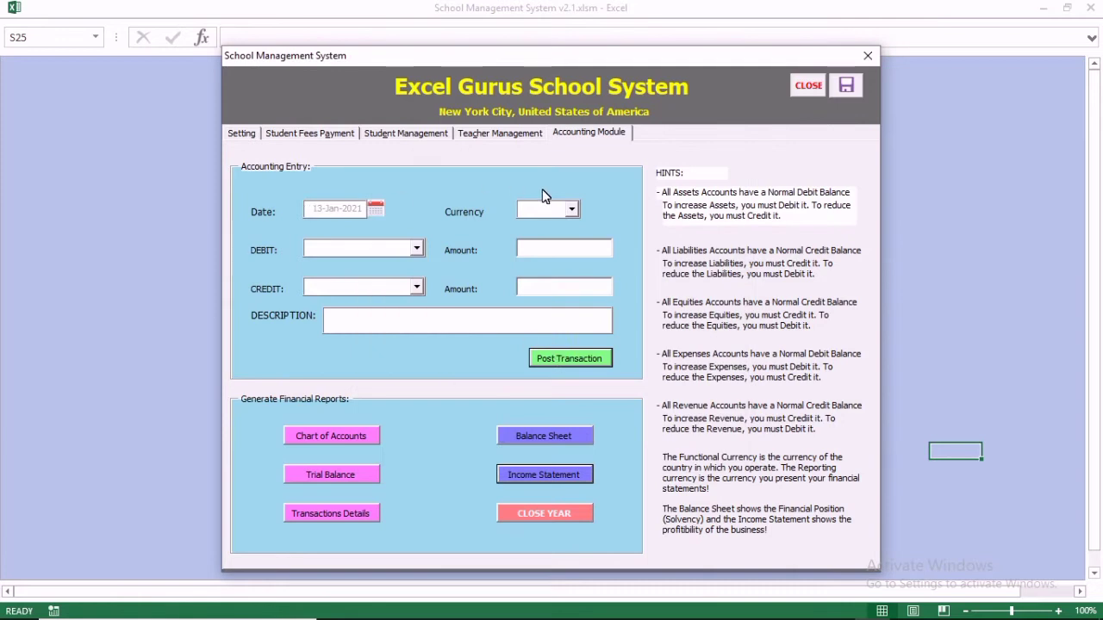
pyautogui.click(567, 207)
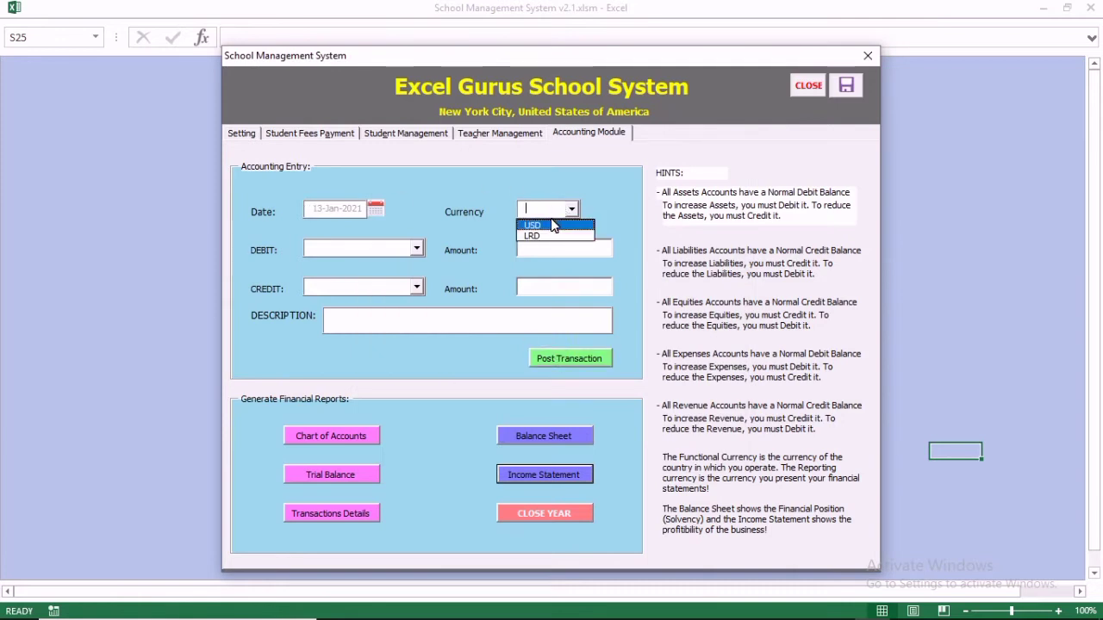
pyautogui.click(553, 225)
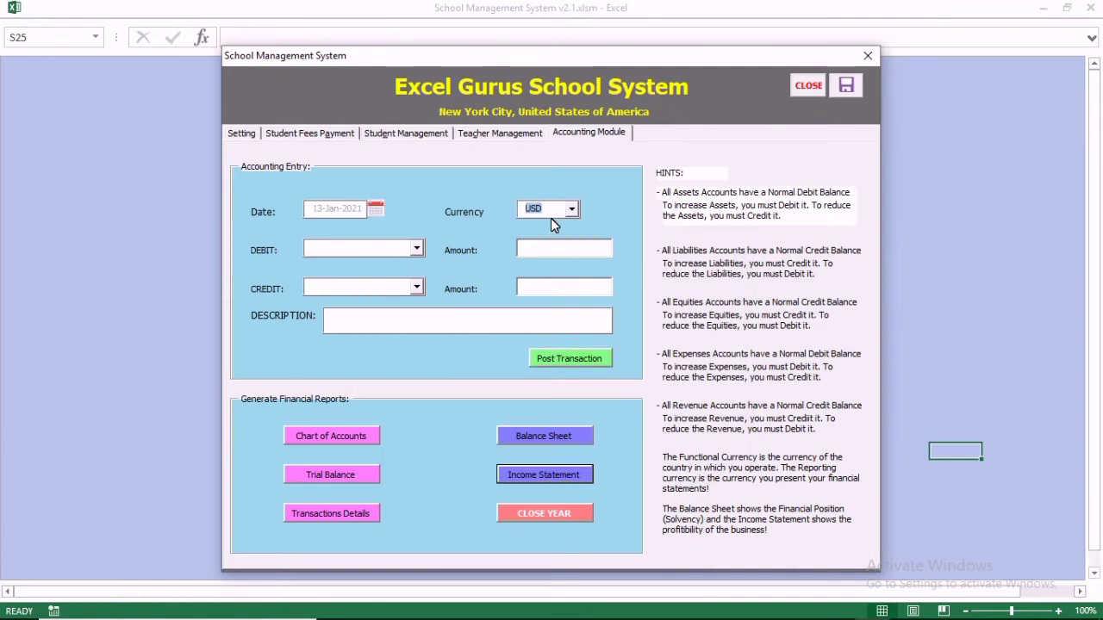
pyautogui.click(415, 248)
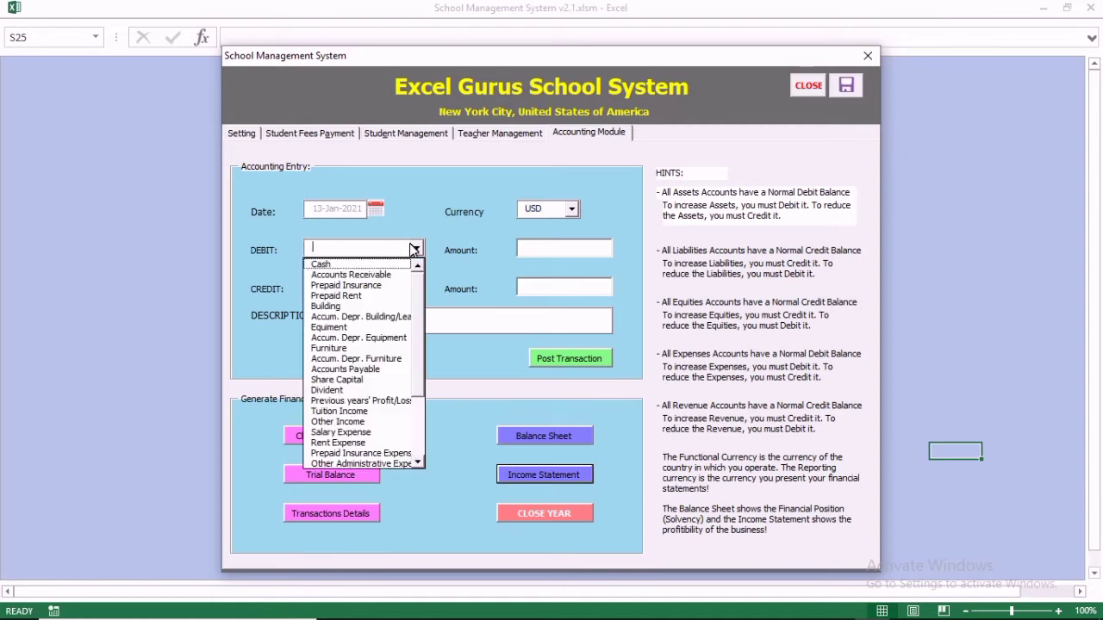
pyautogui.click(331, 306)
pyautogui.click(563, 248)
pyautogui.write('1000')
# Step: Credit Cash 1000, describe it 'To purchase building', and post the transaction
pyautogui.click(412, 286)
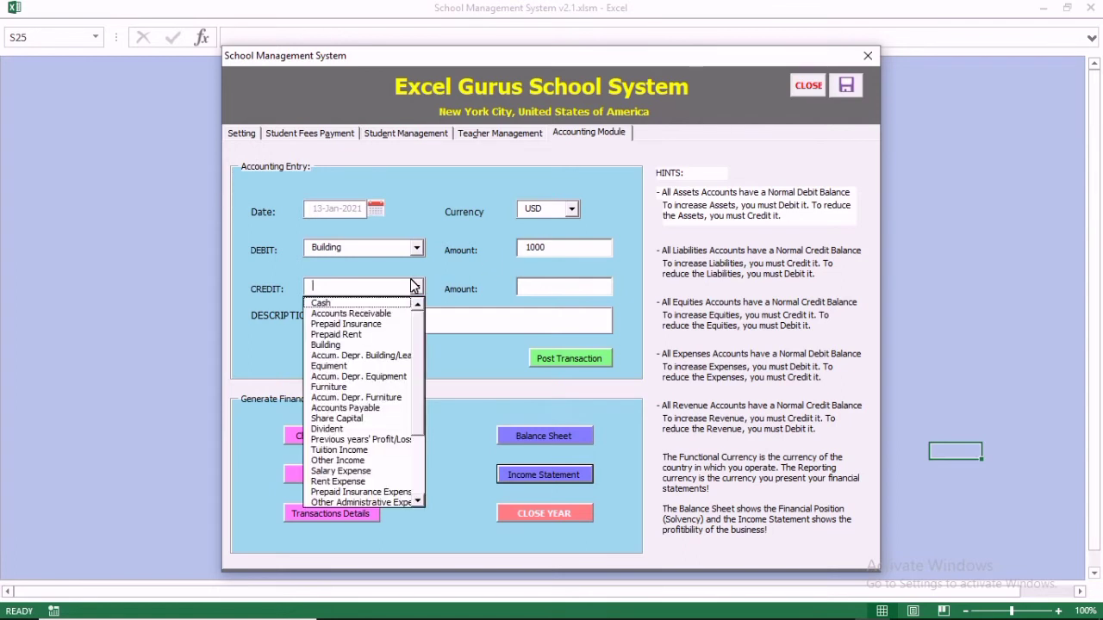
pyautogui.click(370, 290)
pyautogui.click(563, 287)
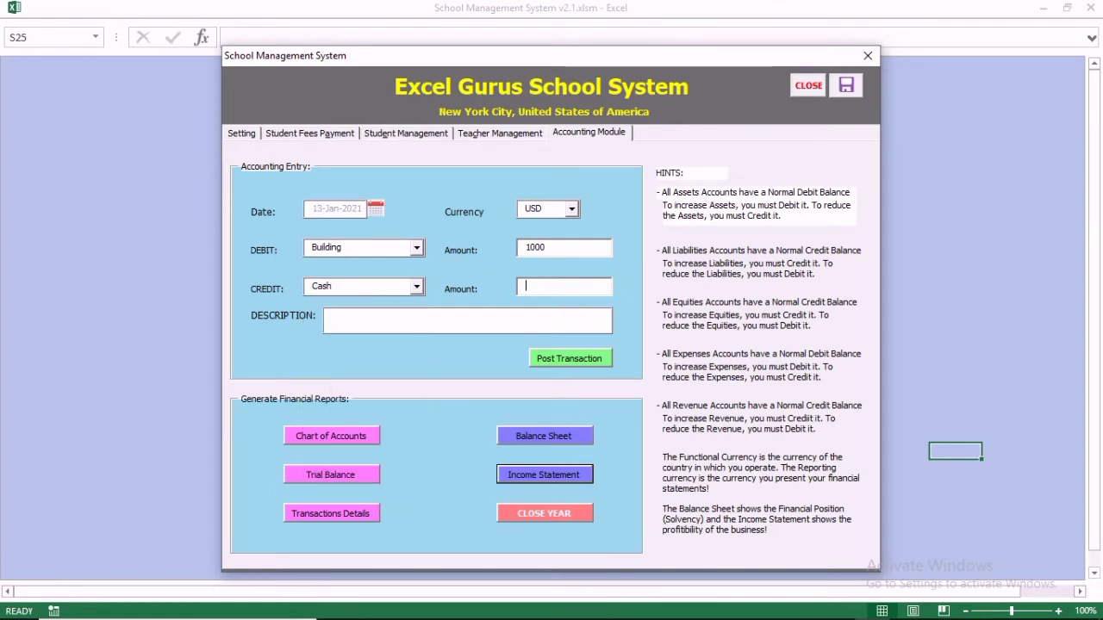
pyautogui.write('1000')
pyautogui.click(336, 320)
pyautogui.write('To purchase building')
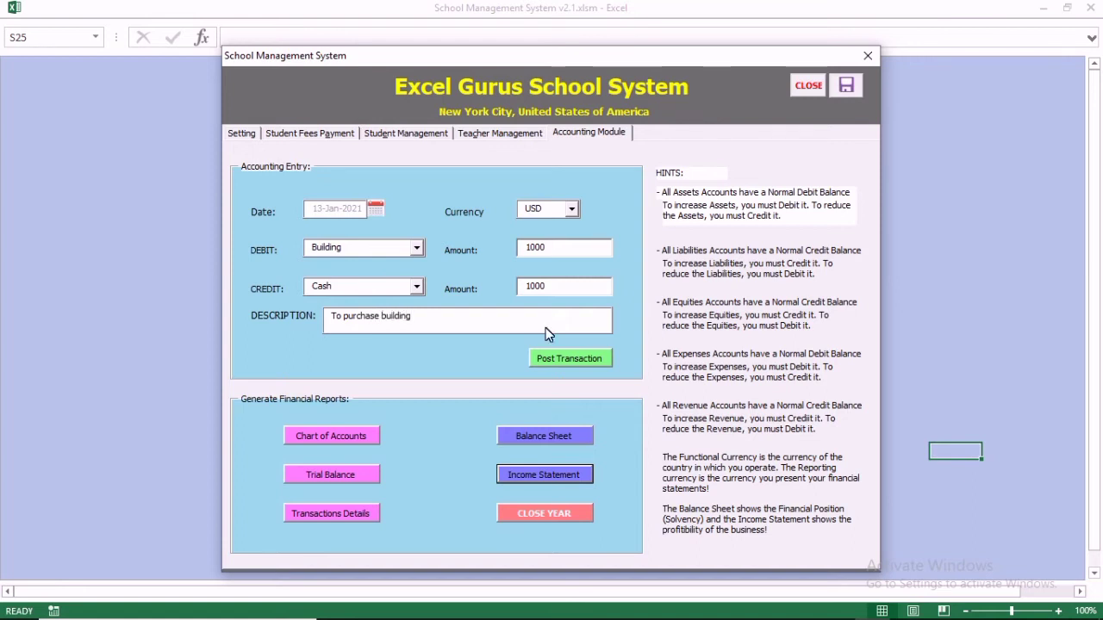
pyautogui.click(549, 356)
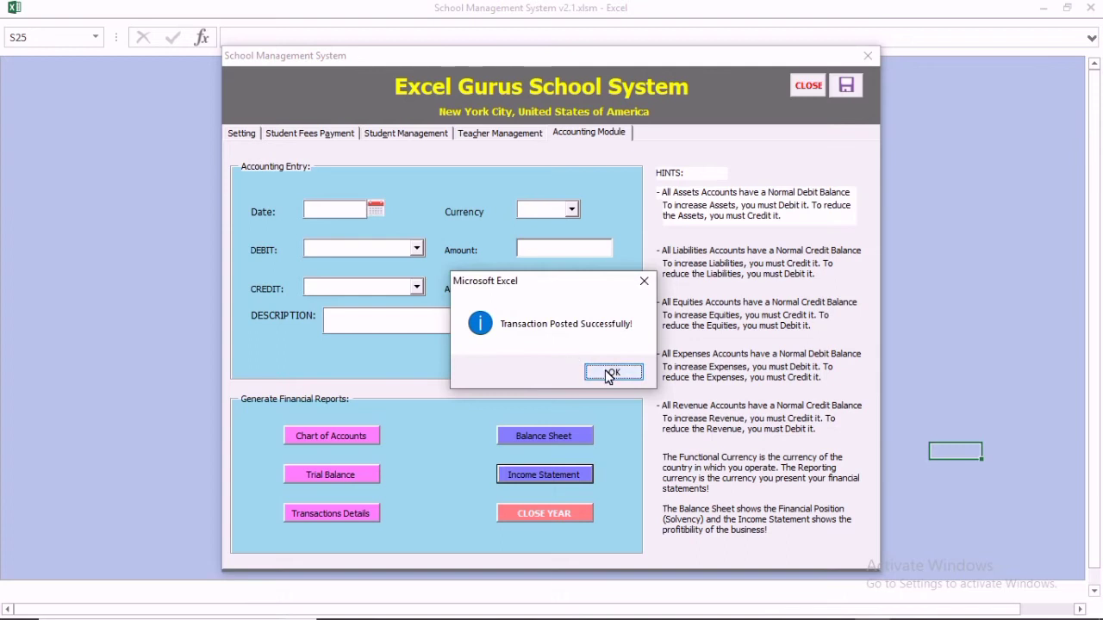
# Step: Dismiss the previous confirmation, then date the entry 12-Jan-2021 in USD, debiting Cash 5000
pyautogui.click(612, 372)
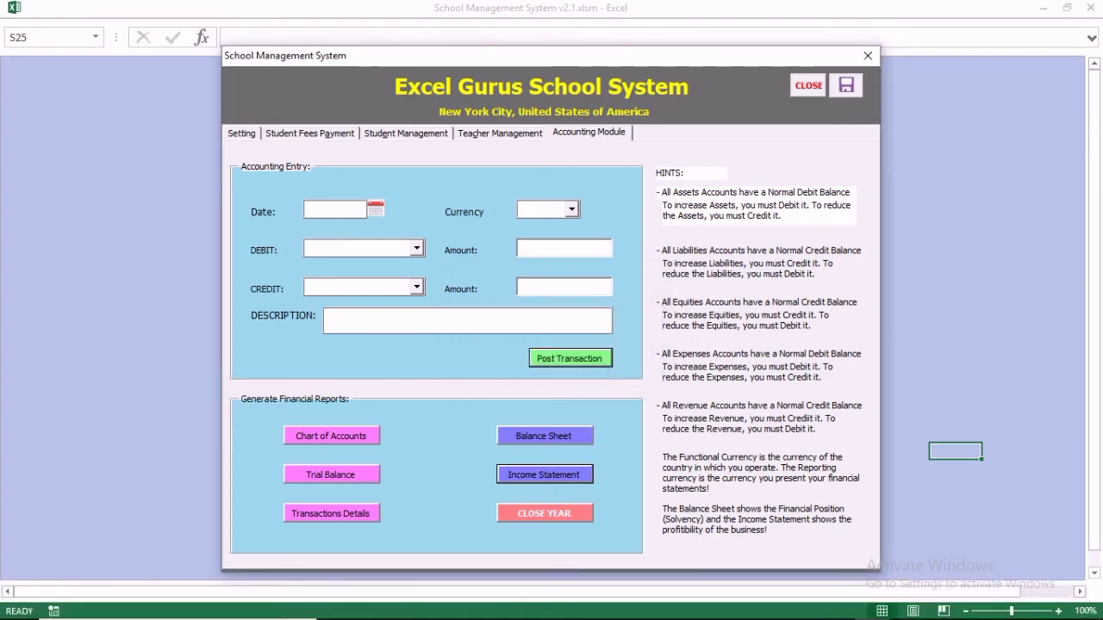
pyautogui.click(371, 207)
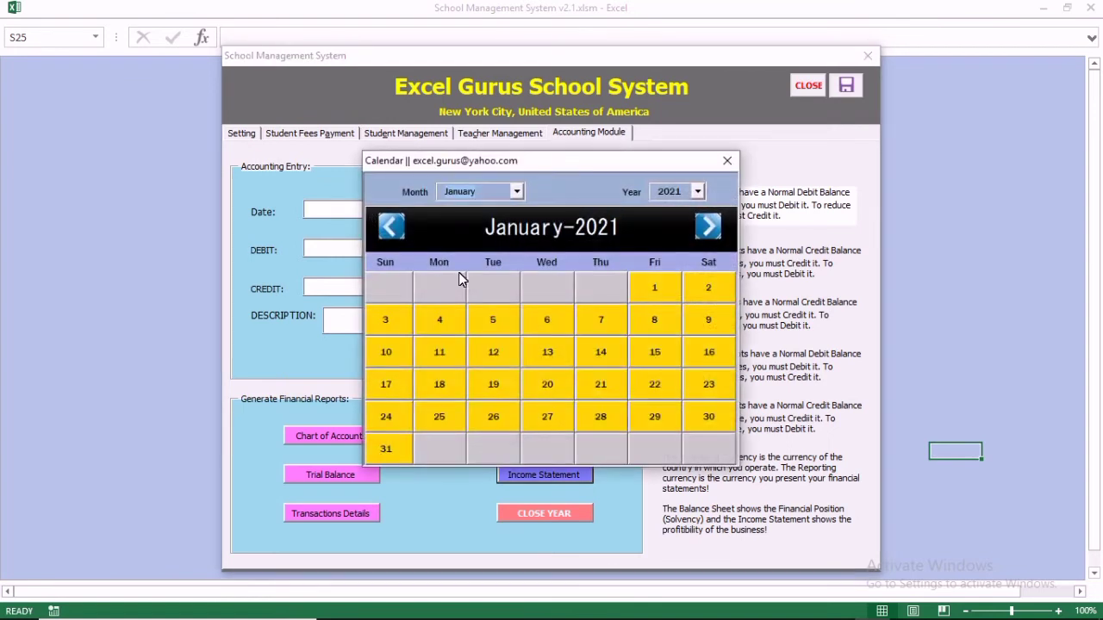
pyautogui.click(482, 343)
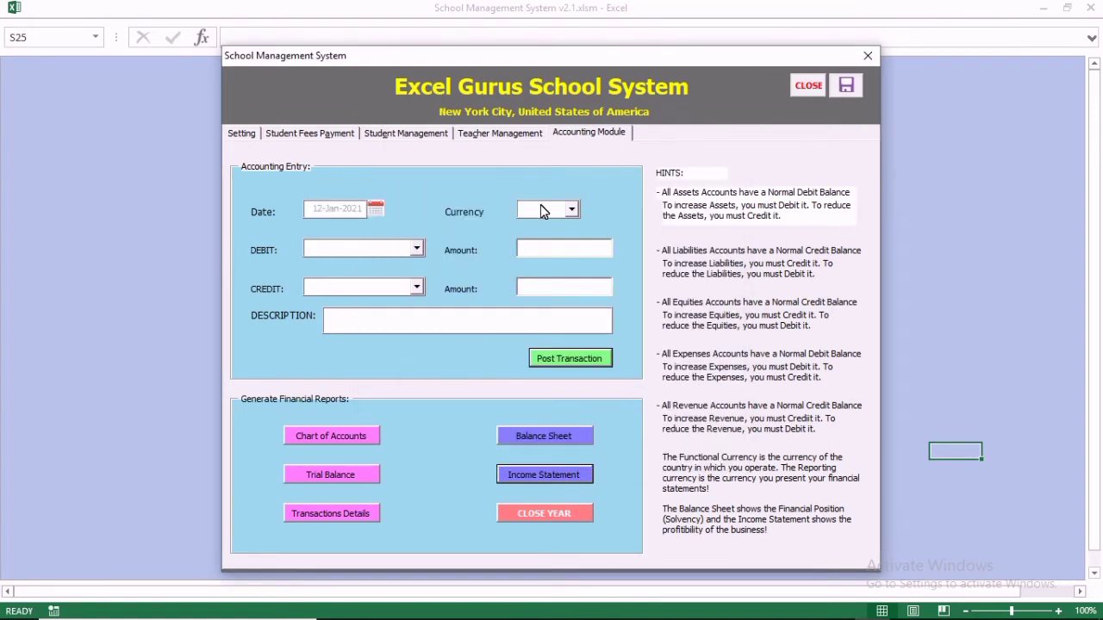
pyautogui.click(570, 210)
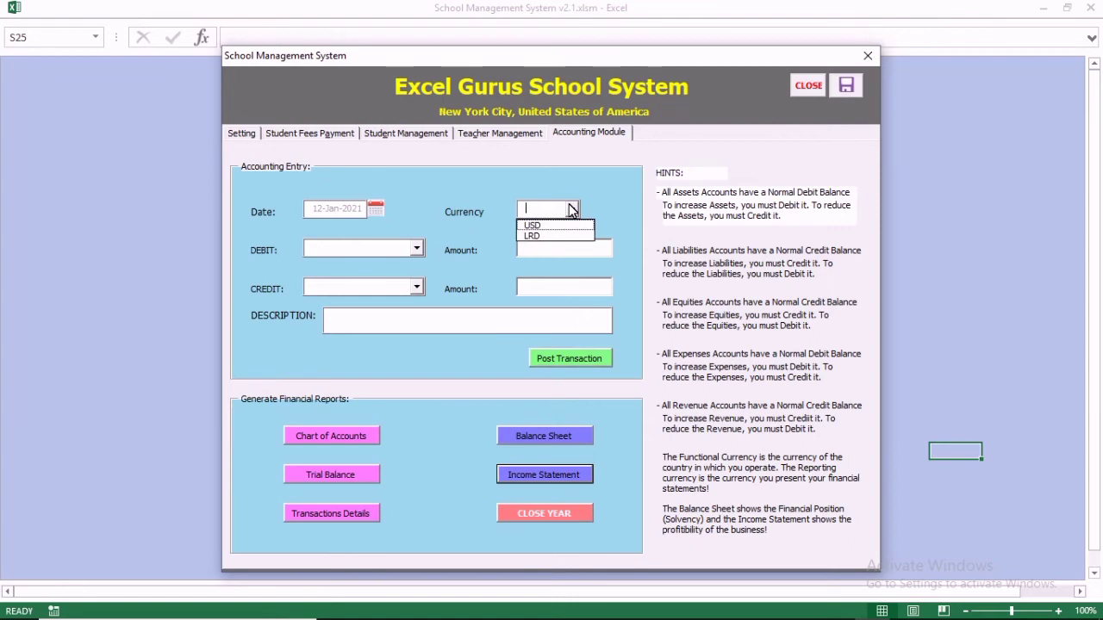
pyautogui.click(532, 225)
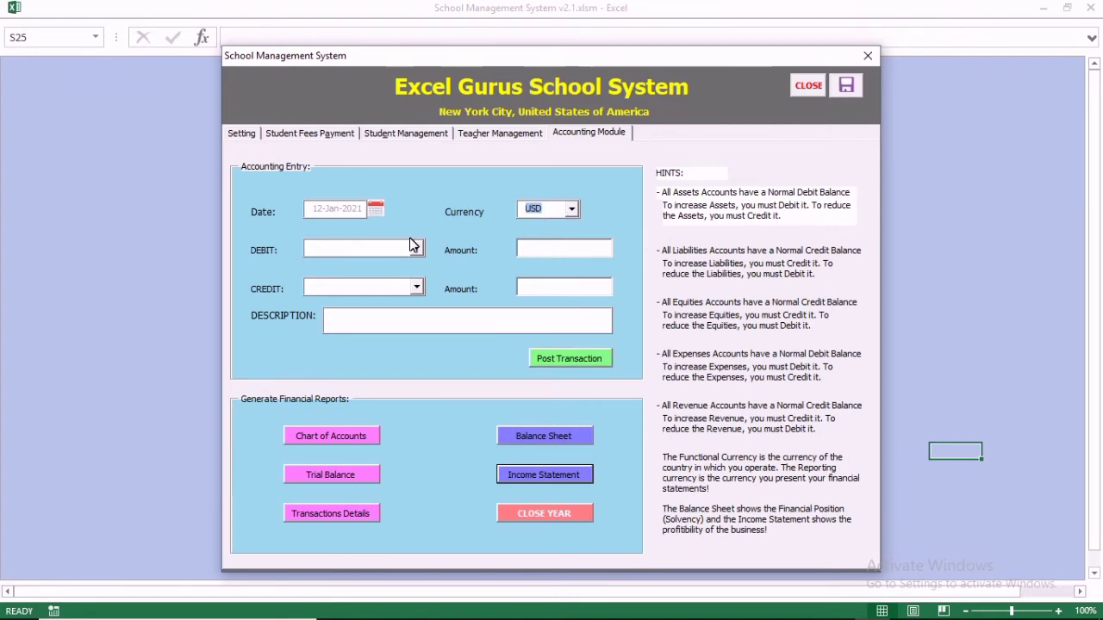
pyautogui.click(412, 248)
pyautogui.click(362, 264)
pyautogui.click(535, 249)
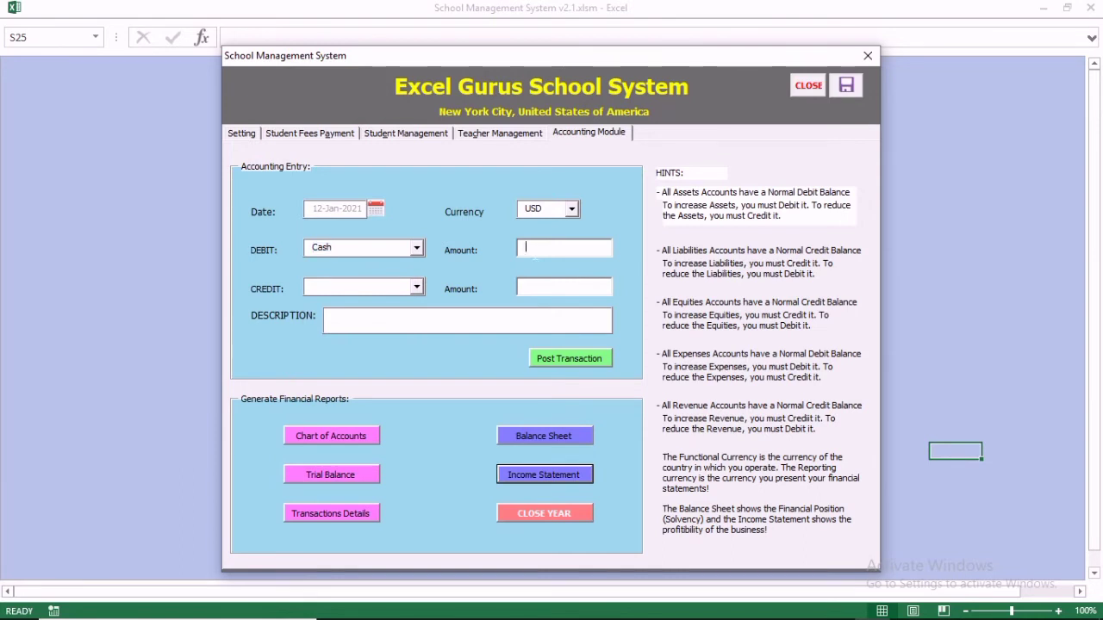
pyautogui.write('5000')
# Step: Credit Tuition Income 5000, describe it 'Fees Income', and post the transaction
pyautogui.click(412, 283)
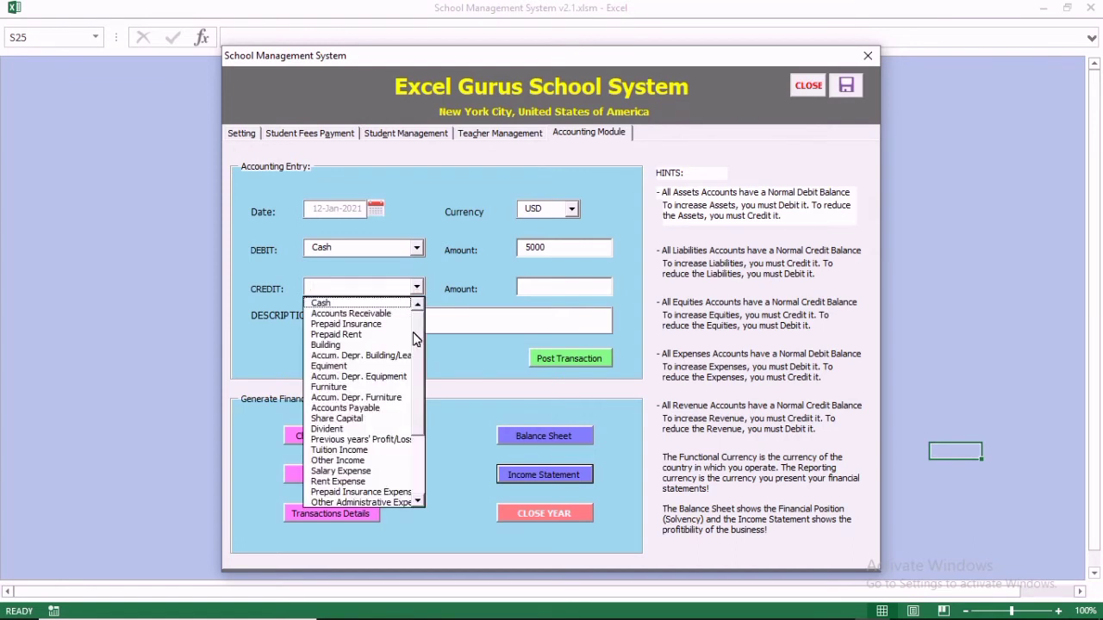
pyautogui.scroll(-2, 411, 363)
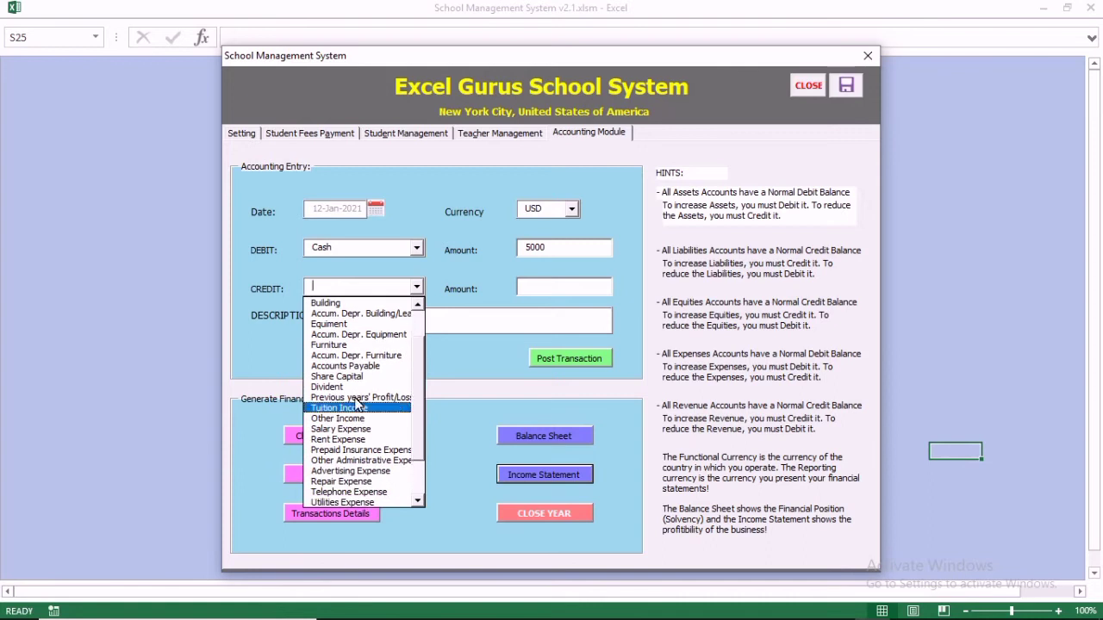
pyautogui.click(349, 405)
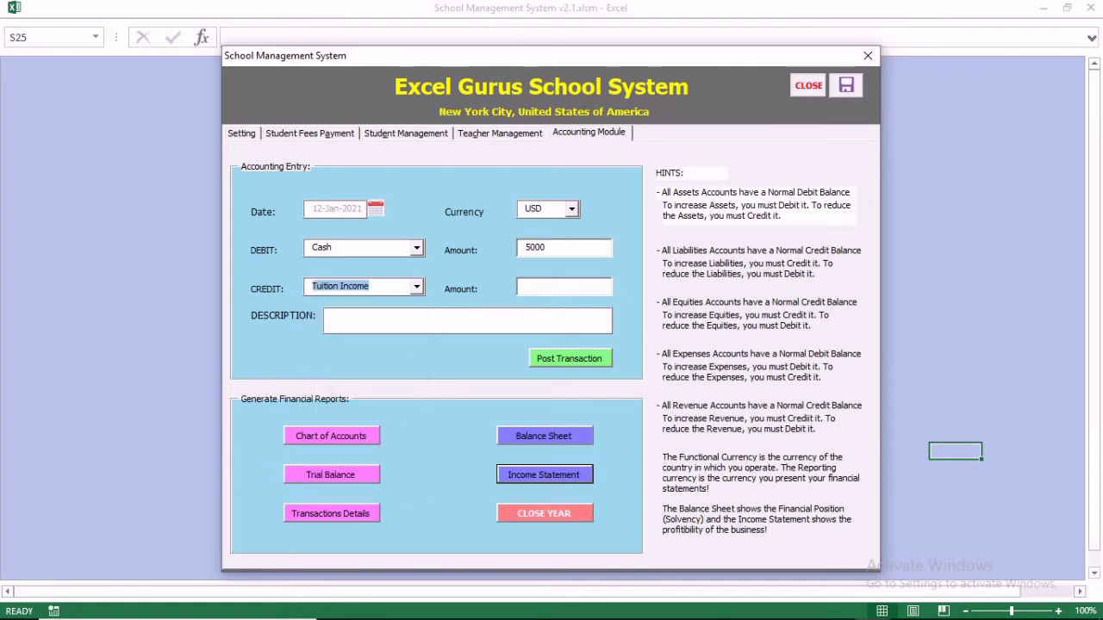
pyautogui.click(521, 289)
pyautogui.write('5000')
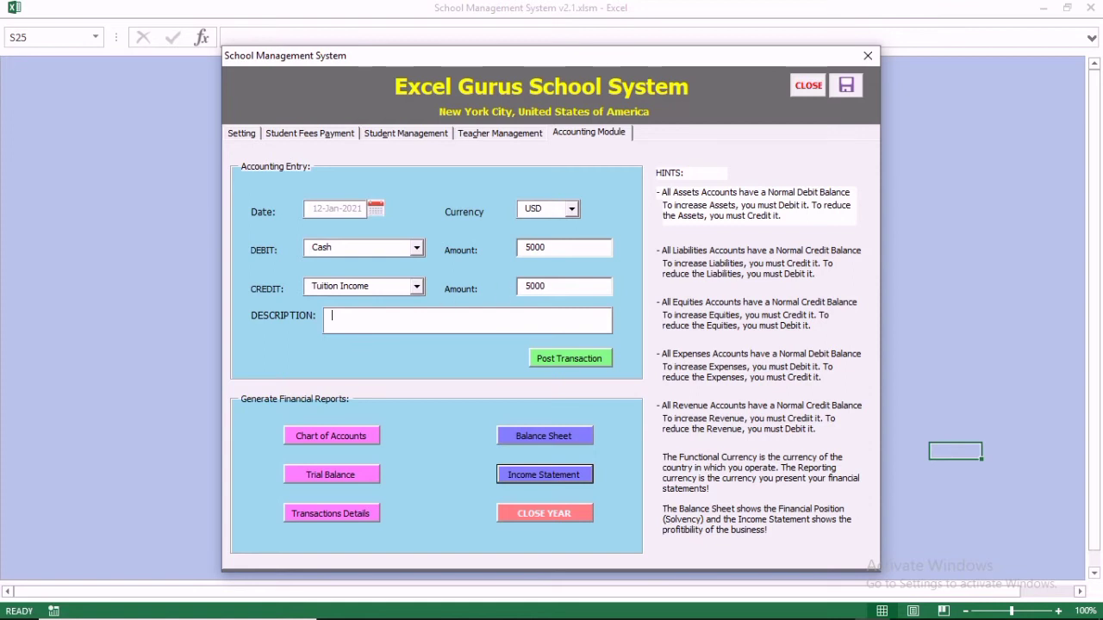
pyautogui.click(467, 320)
pyautogui.write('Fees Income')
pyautogui.click(566, 361)
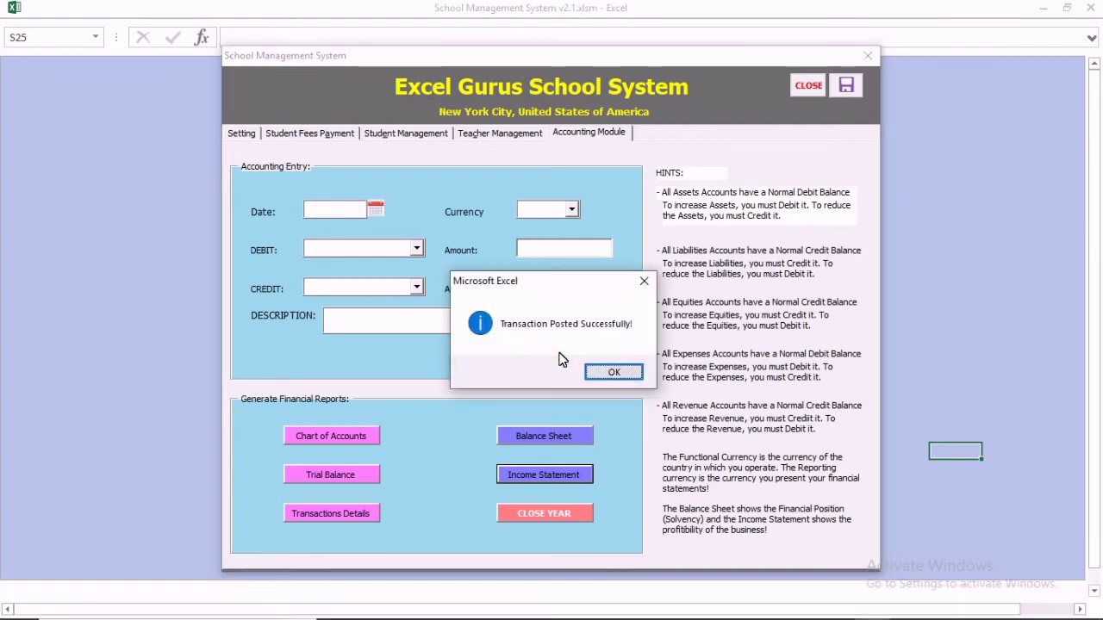
pyautogui.click(588, 365)
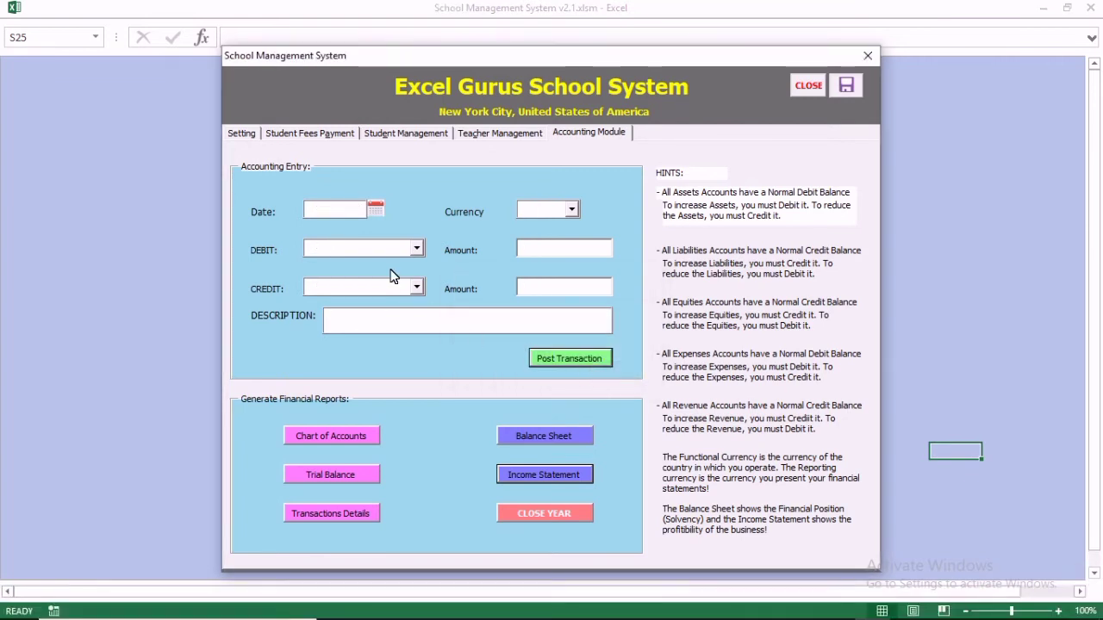
# Step: Date the entry 14-Jan-2021, debit Salary Expense 10000, and set the currency to LRD
pyautogui.click(374, 209)
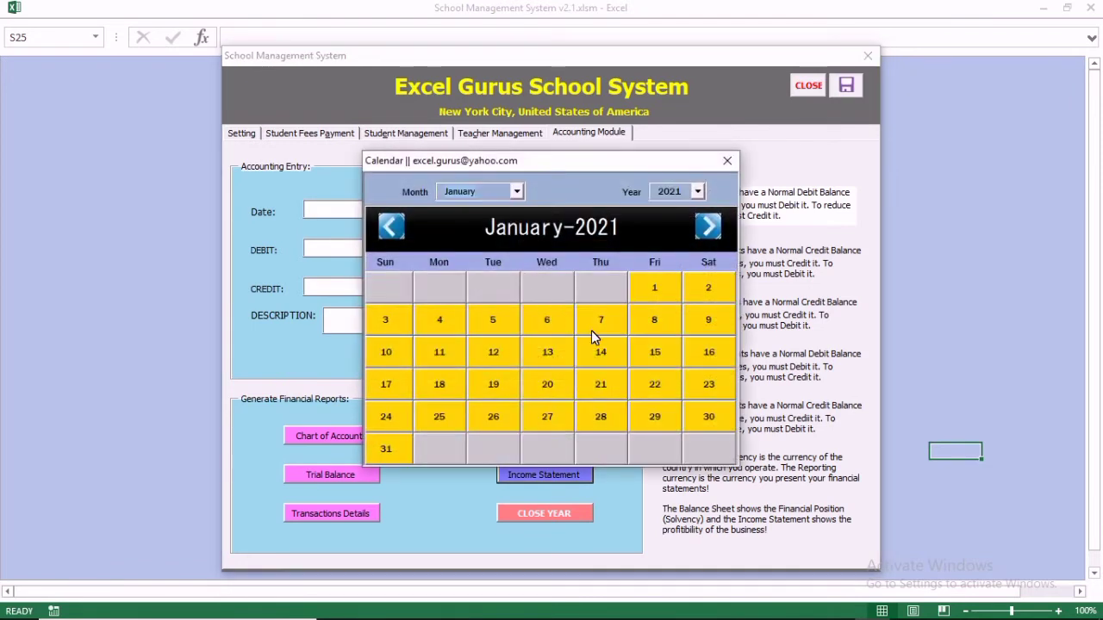
pyautogui.click(597, 340)
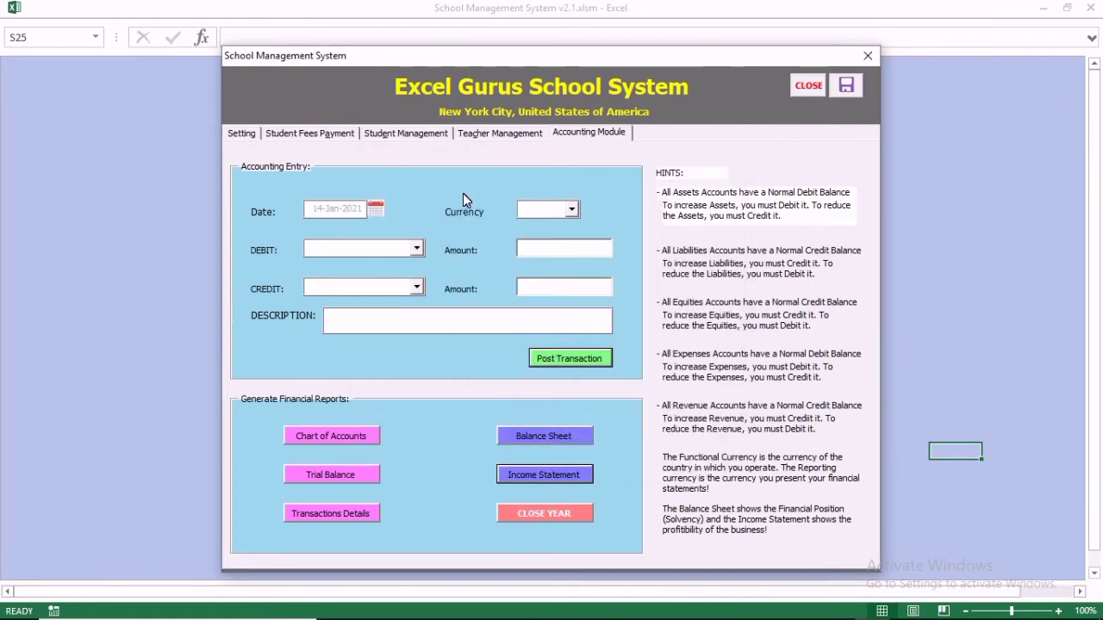
pyautogui.click(566, 206)
pyautogui.click(543, 225)
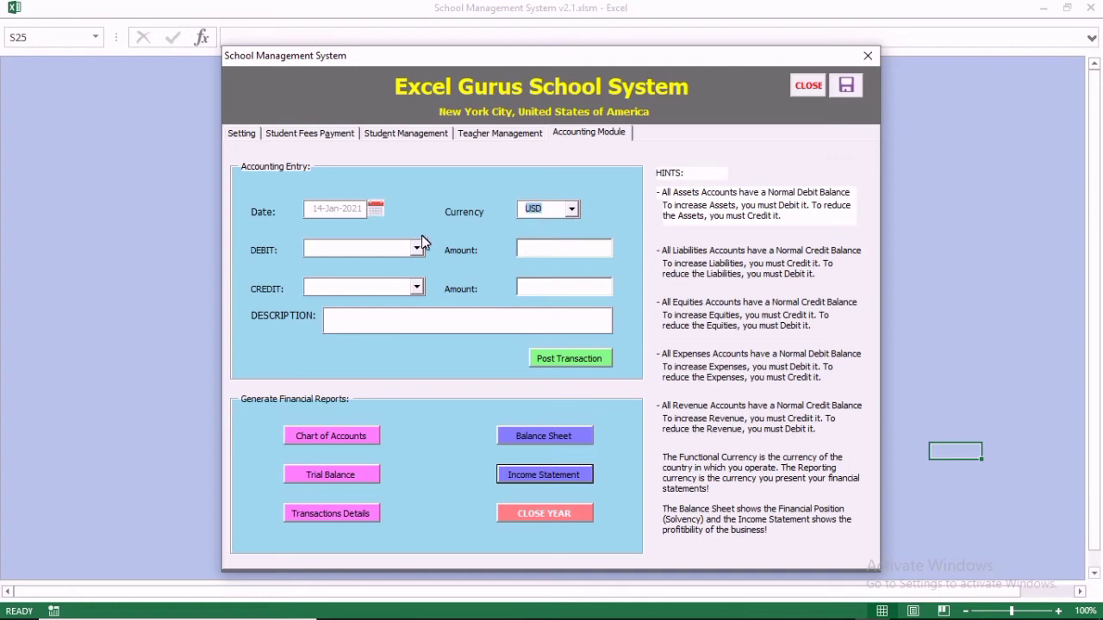
pyautogui.click(415, 247)
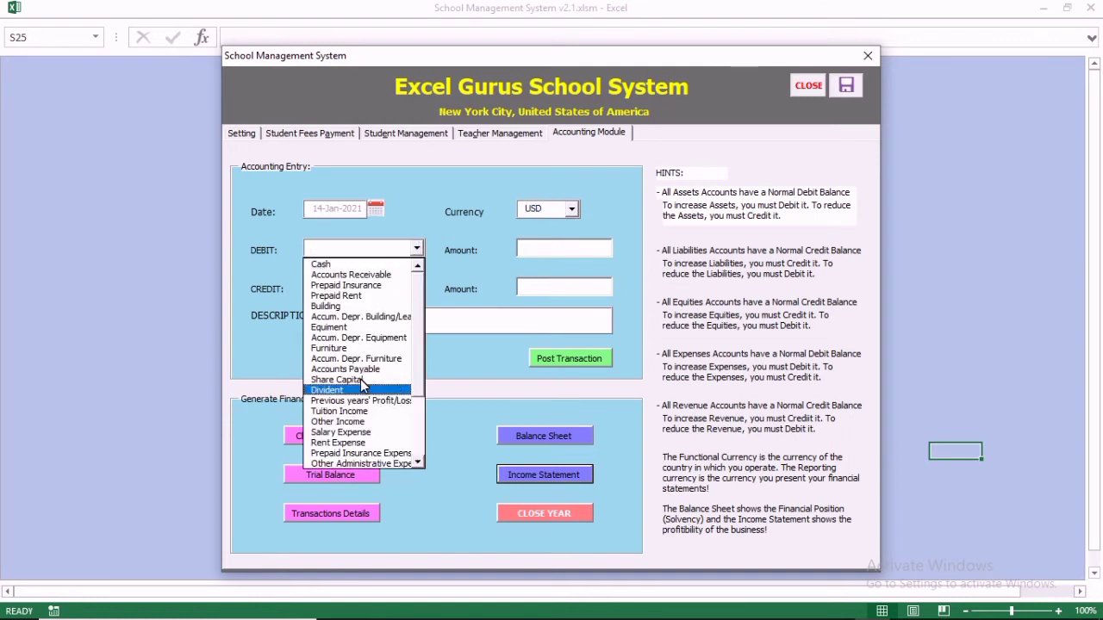
pyautogui.click(358, 431)
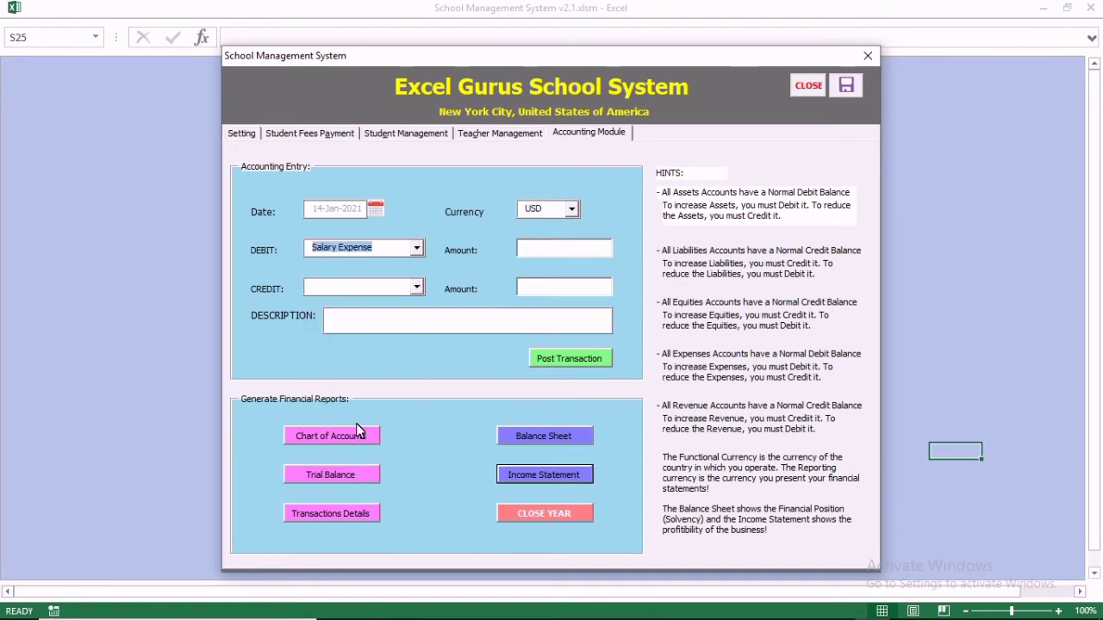
pyautogui.click(563, 252)
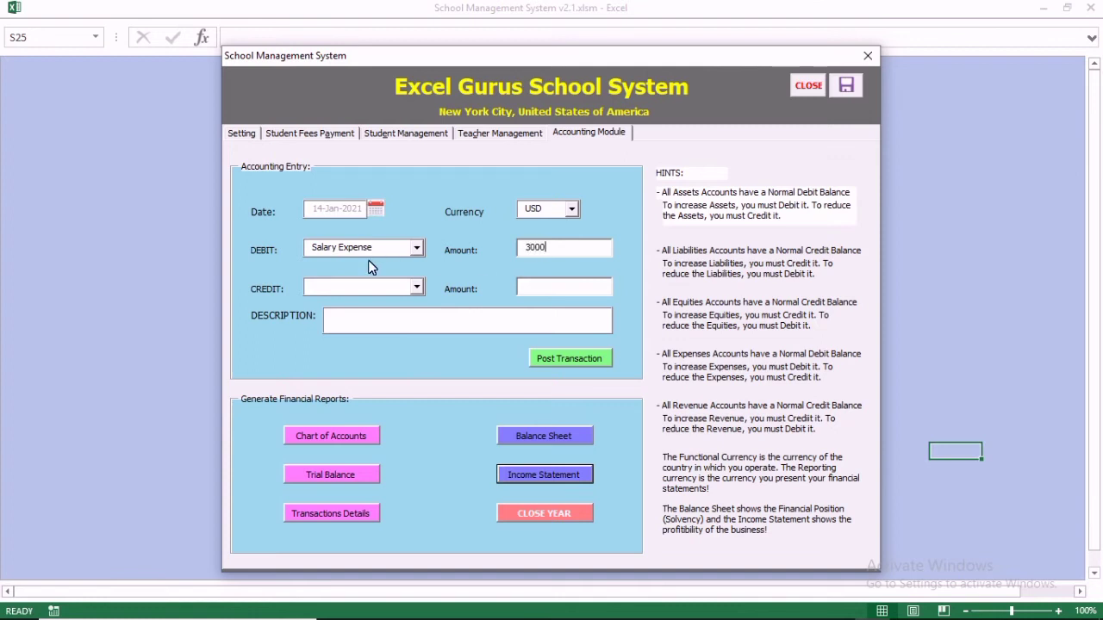
pyautogui.doubleClick(528, 248)
pyautogui.write('10')
pyautogui.click(571, 208)
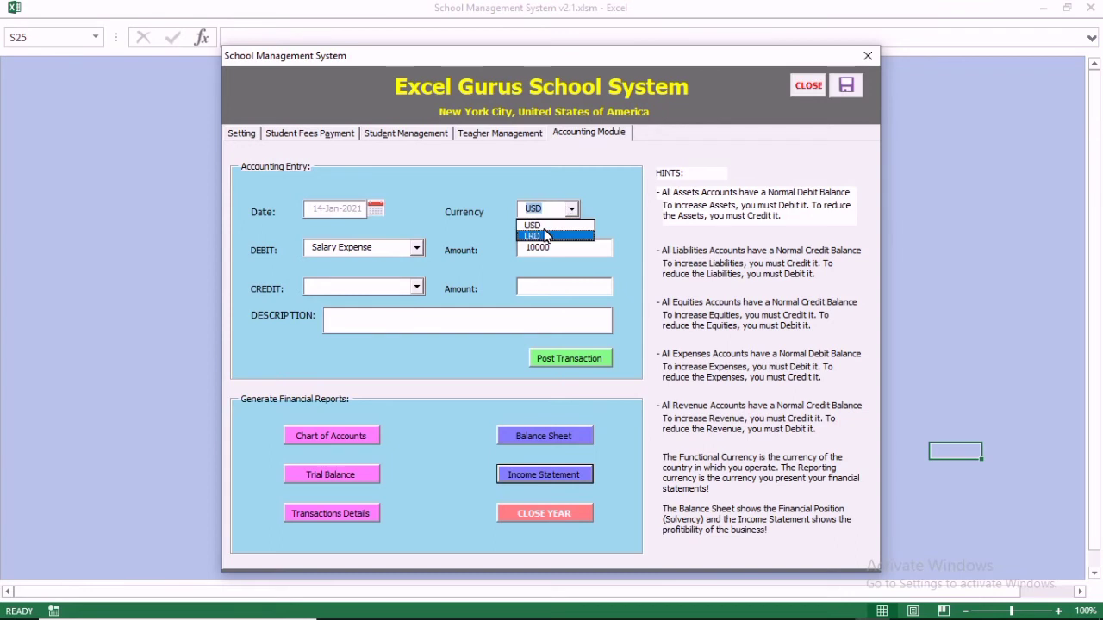
pyautogui.click(544, 235)
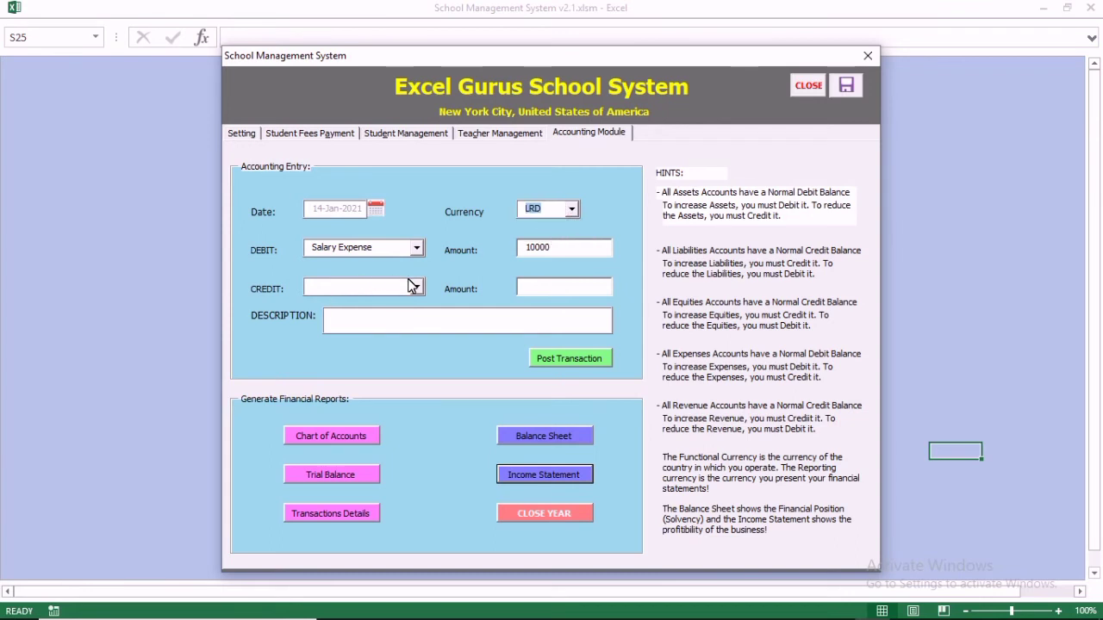
# Step: Credit Cash 10000, describe it as teachers' salaries, post it, and open the Trial Balance
pyautogui.click(415, 287)
pyautogui.click(388, 298)
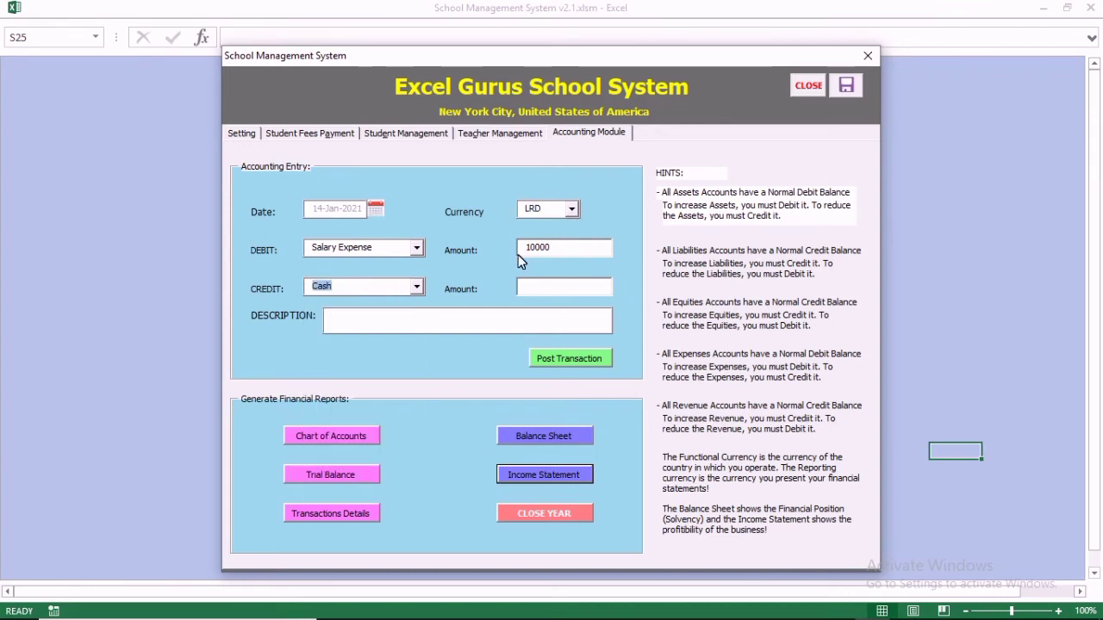
pyautogui.click(526, 287)
pyautogui.write('10000')
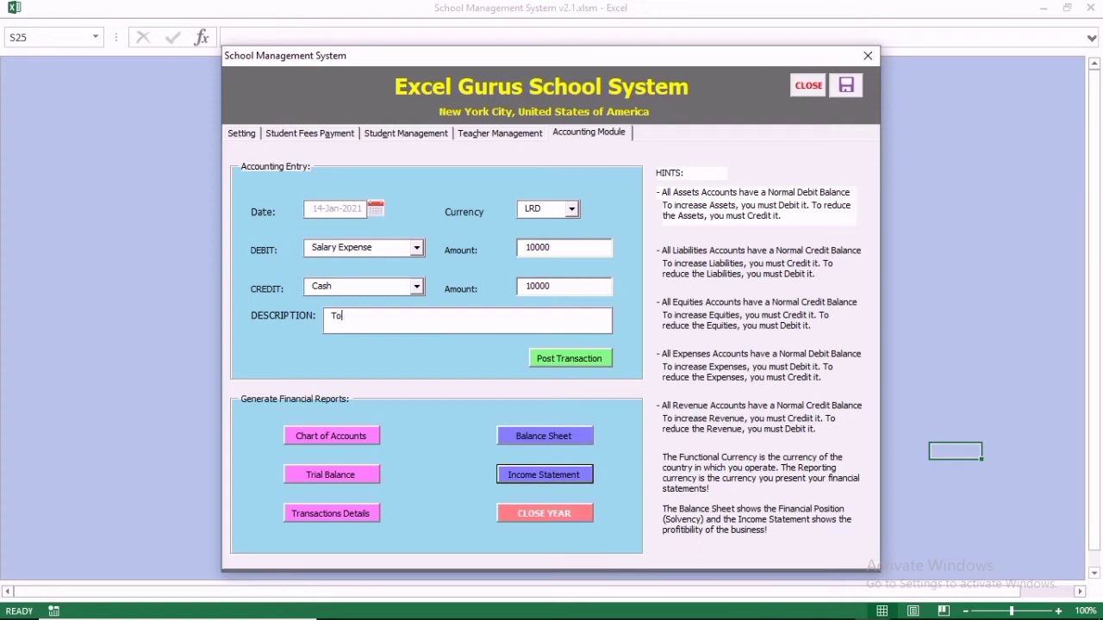
pyautogui.write('ay teachers salaries')
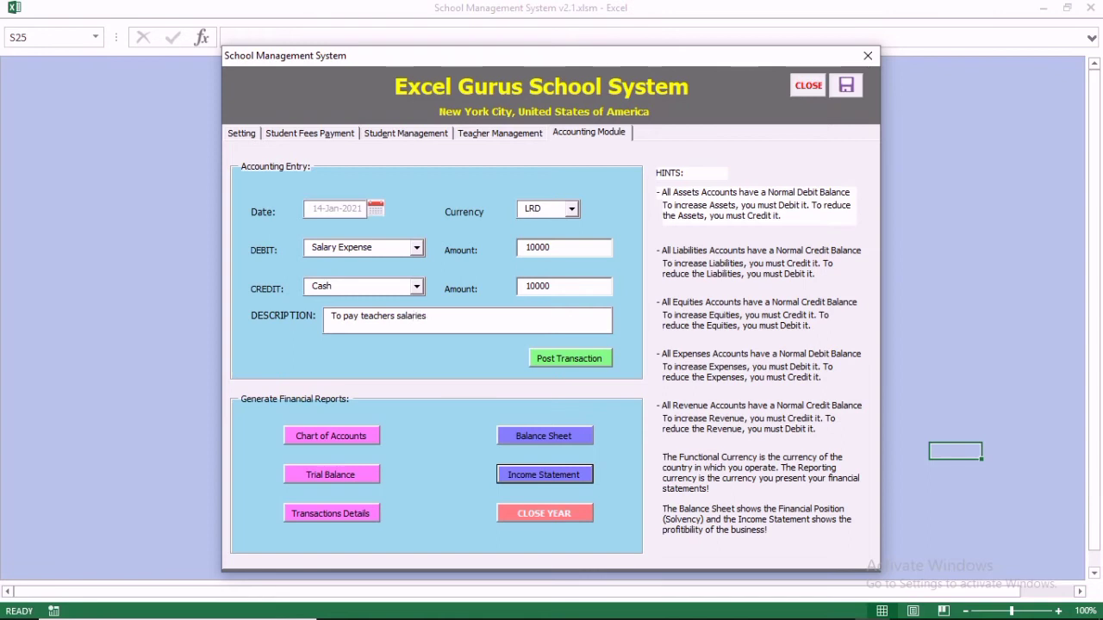
pyautogui.click(544, 356)
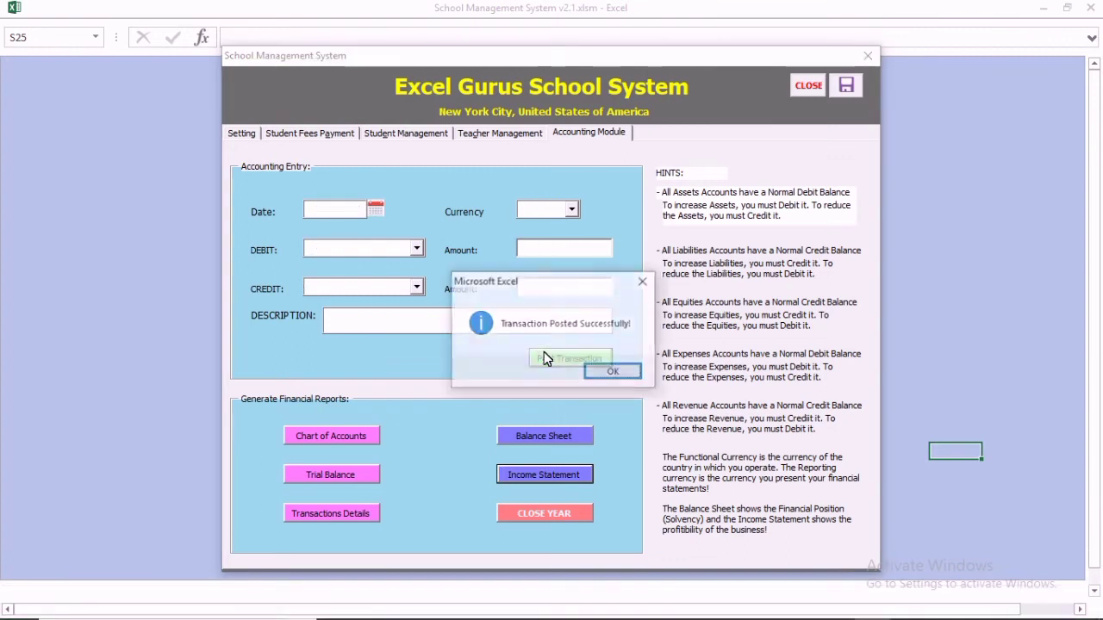
pyautogui.click(612, 373)
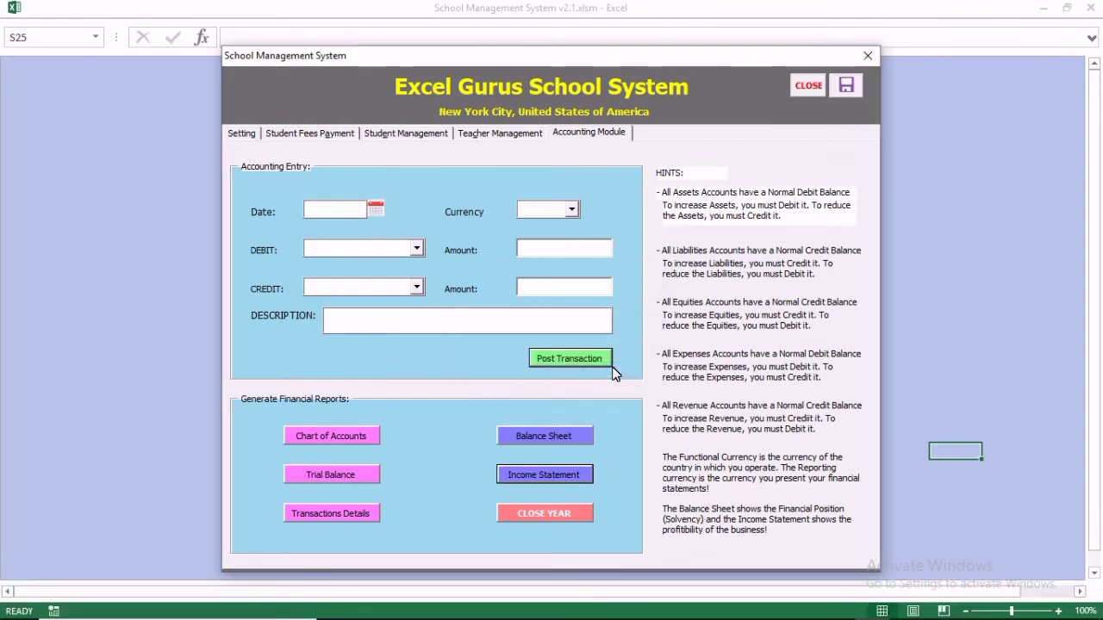
pyautogui.click(325, 470)
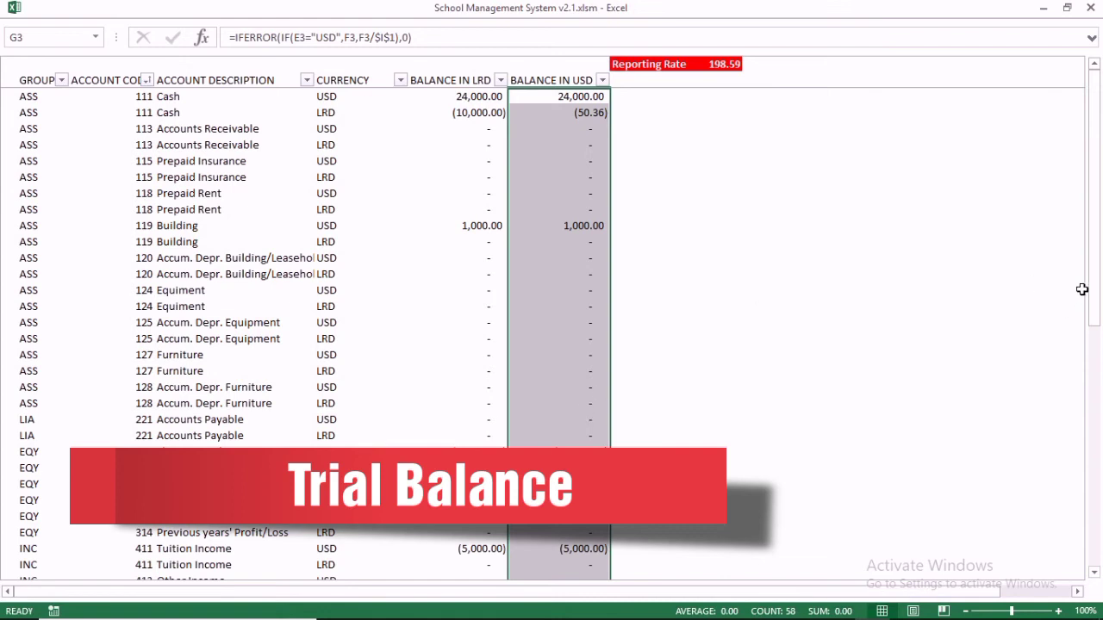
# Step: Close the Trial Balance sheet and acknowledge the exit notice to reach the Accounting Module
pyautogui.moveTo(1090, 287); pyautogui.dragTo(1095, 104)
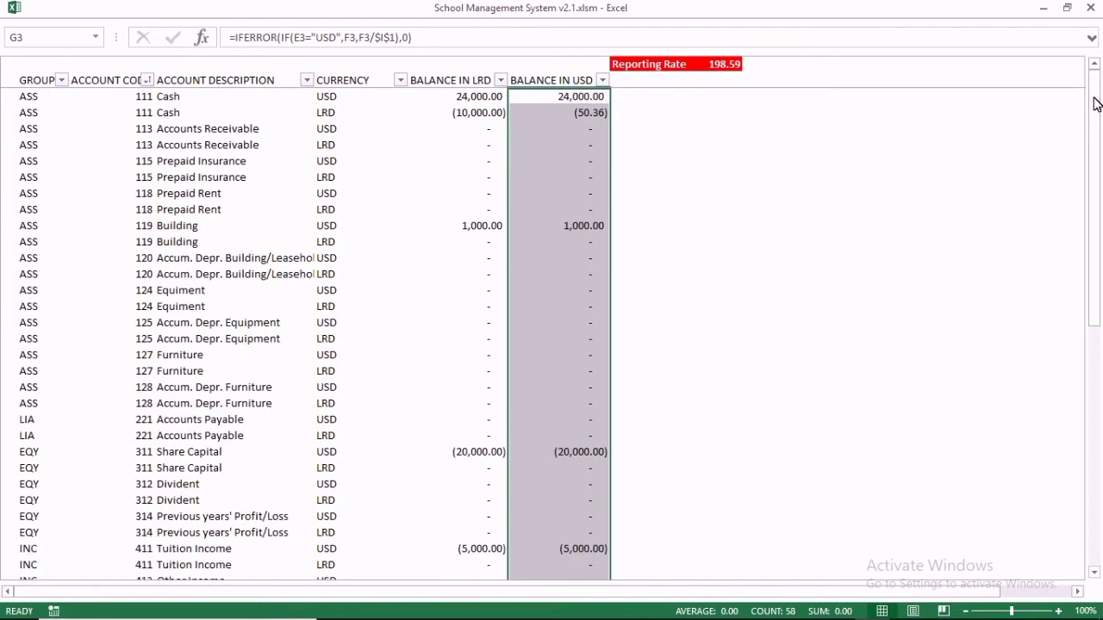
pyautogui.click(1090, 8)
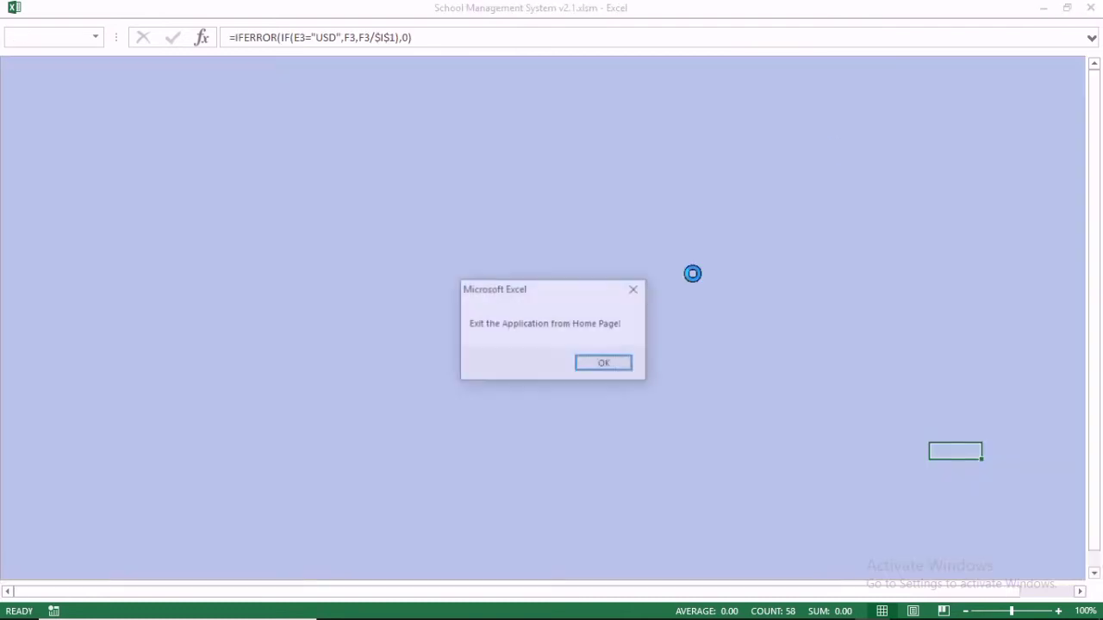
pyautogui.click(603, 362)
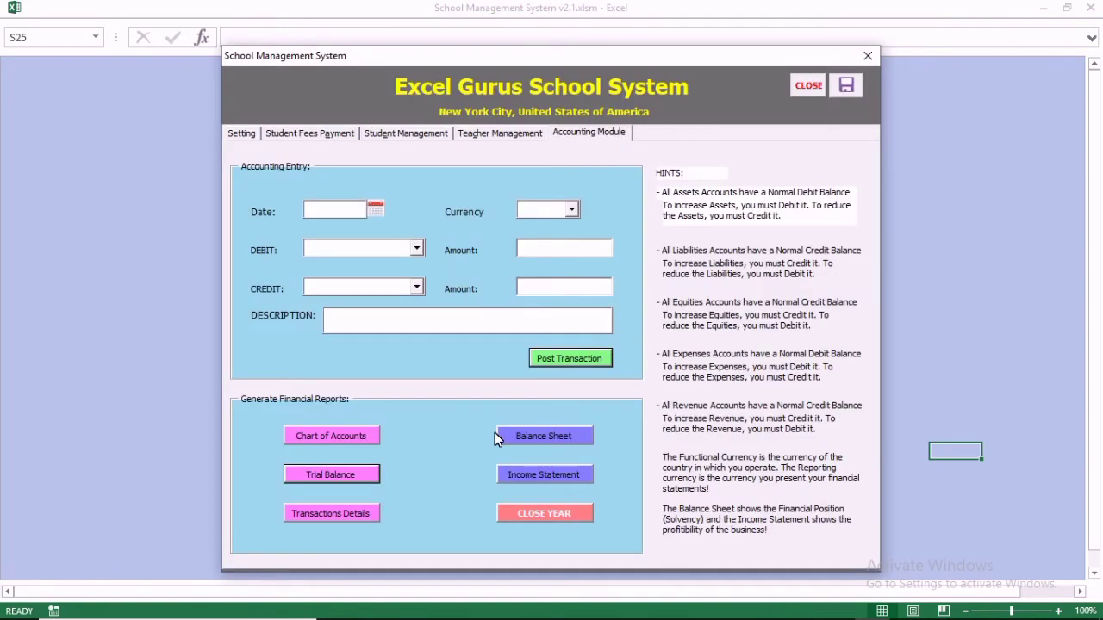
# Step: Open the Balance Sheet, check its 24,949.64 total and Current year Profit/Loss, then close it
pyautogui.click(527, 435)
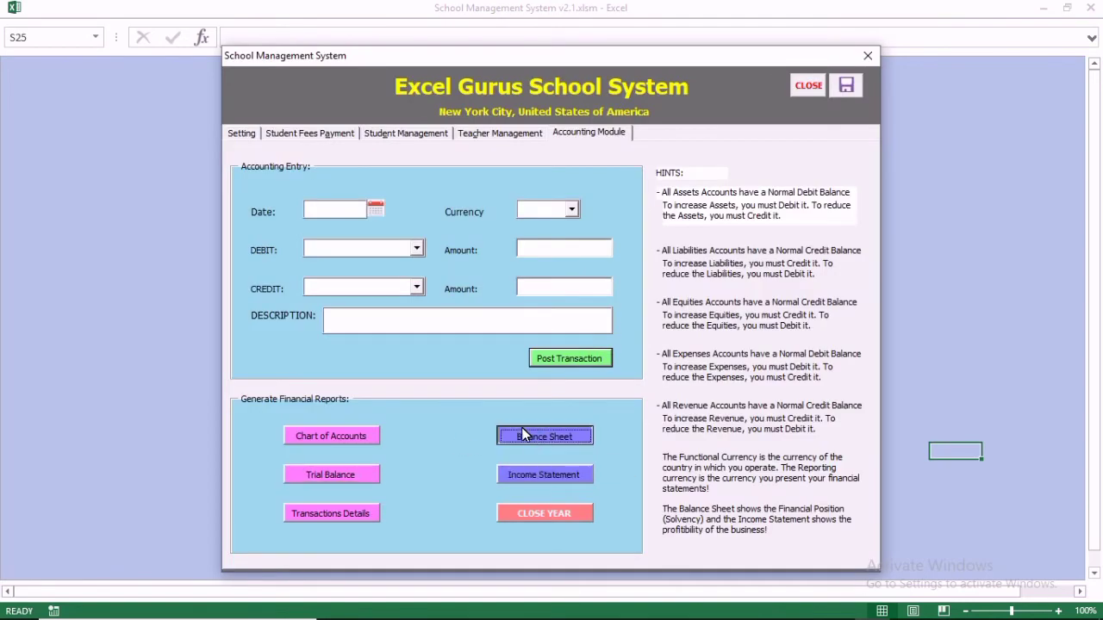
pyautogui.moveTo(1093, 240); pyautogui.dragTo(1082, 303)
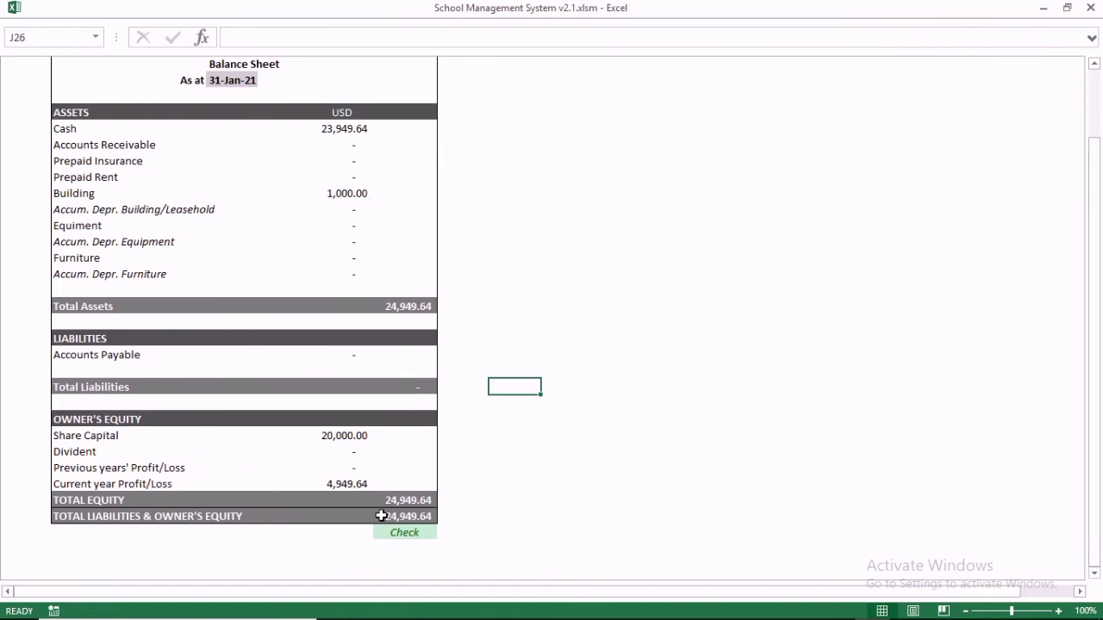
pyautogui.click(166, 484)
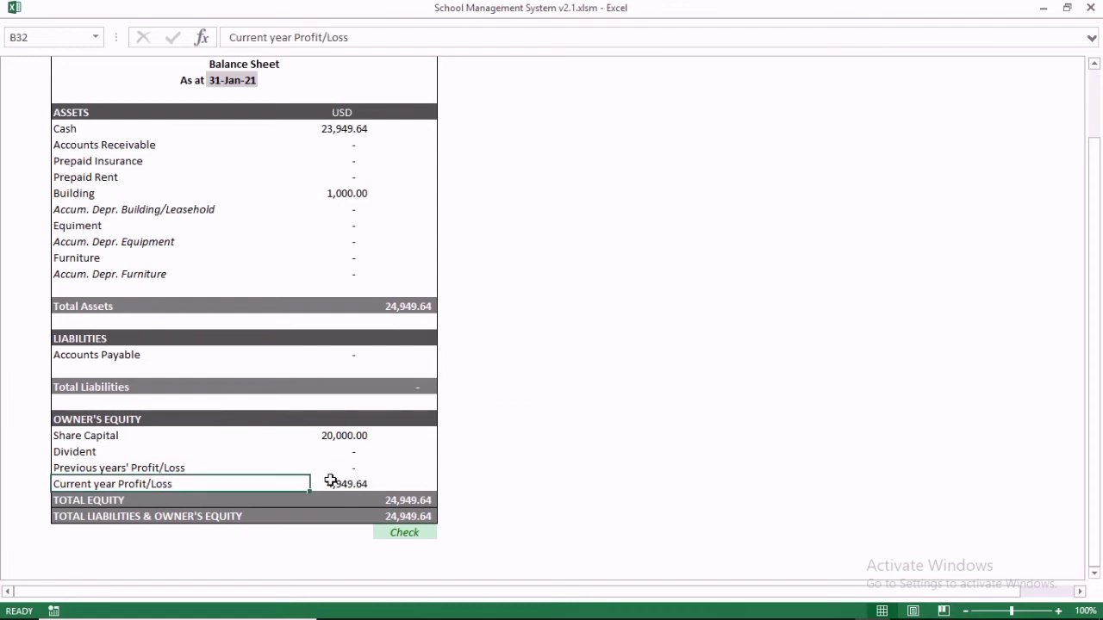
pyautogui.click(1090, 8)
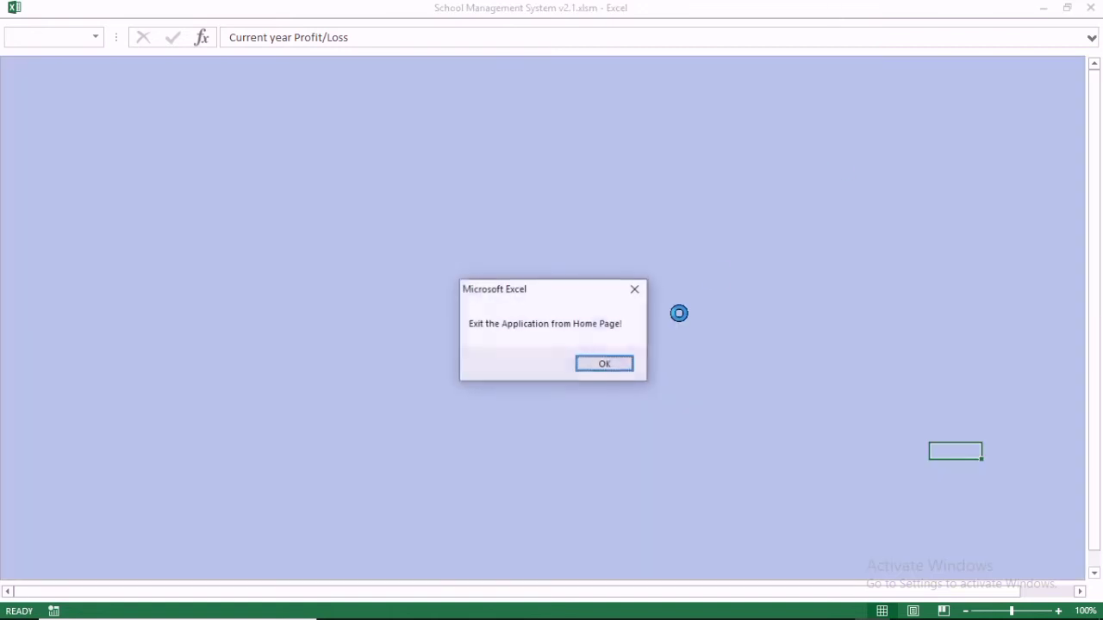
pyautogui.click(580, 365)
# Step: Review the Profit & Loss Statement's 50.36 Salary Expense and (4,949.64) loss, then close it
pyautogui.click(536, 474)
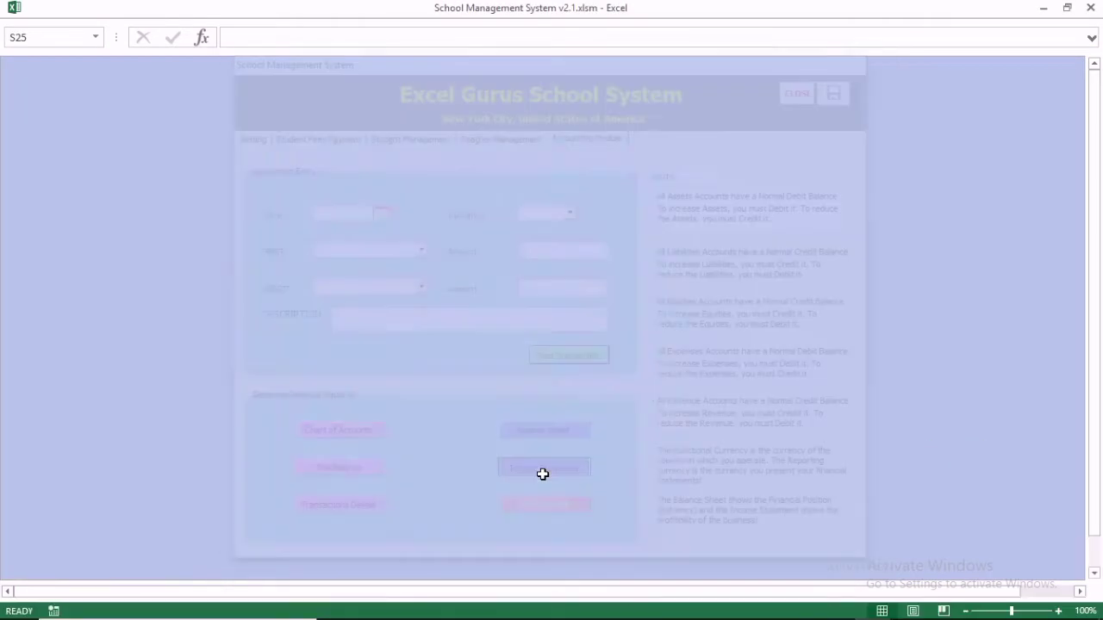
pyautogui.moveTo(1088, 153)
pyautogui.mouseDown()
pyautogui.moveTo(1087, 213)
pyautogui.moveTo(1083, 165)
pyautogui.mouseUp()
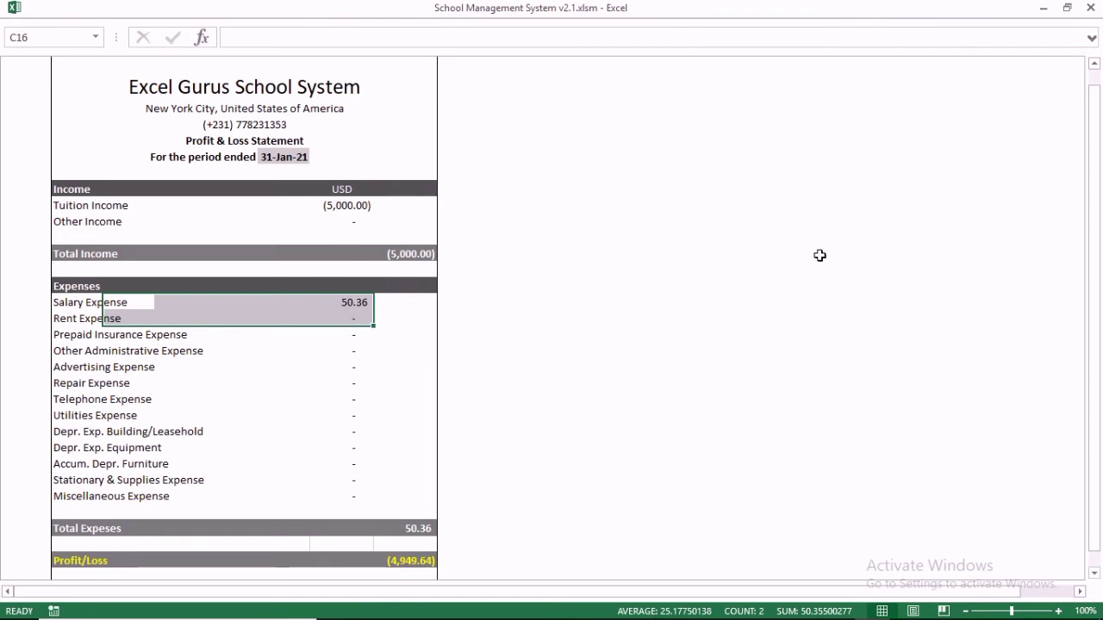
pyautogui.click(1087, 7)
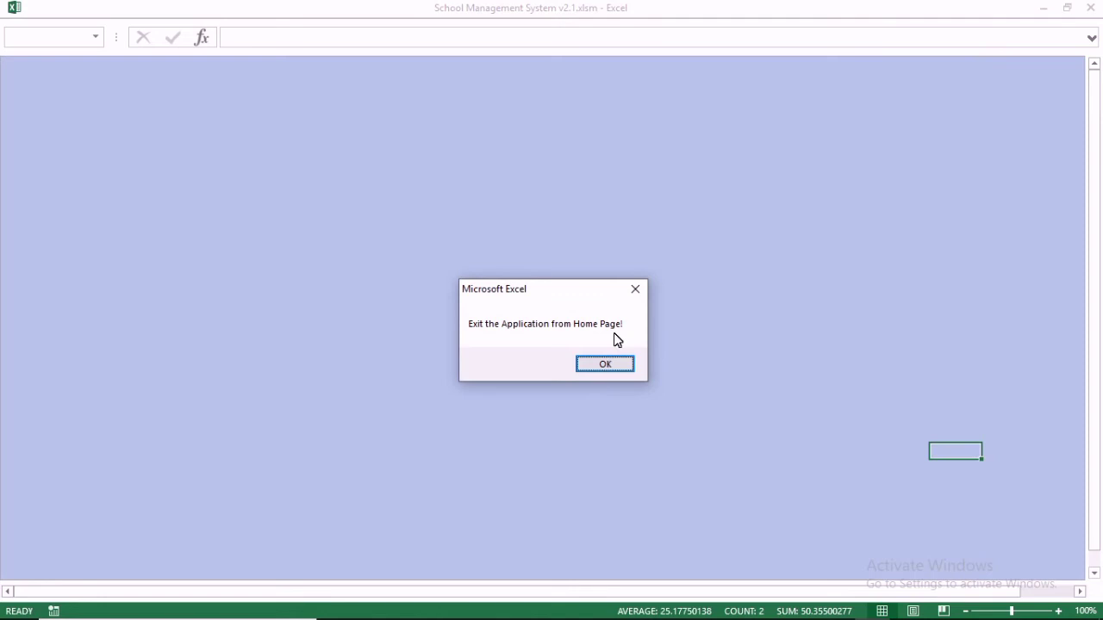
pyautogui.click(605, 365)
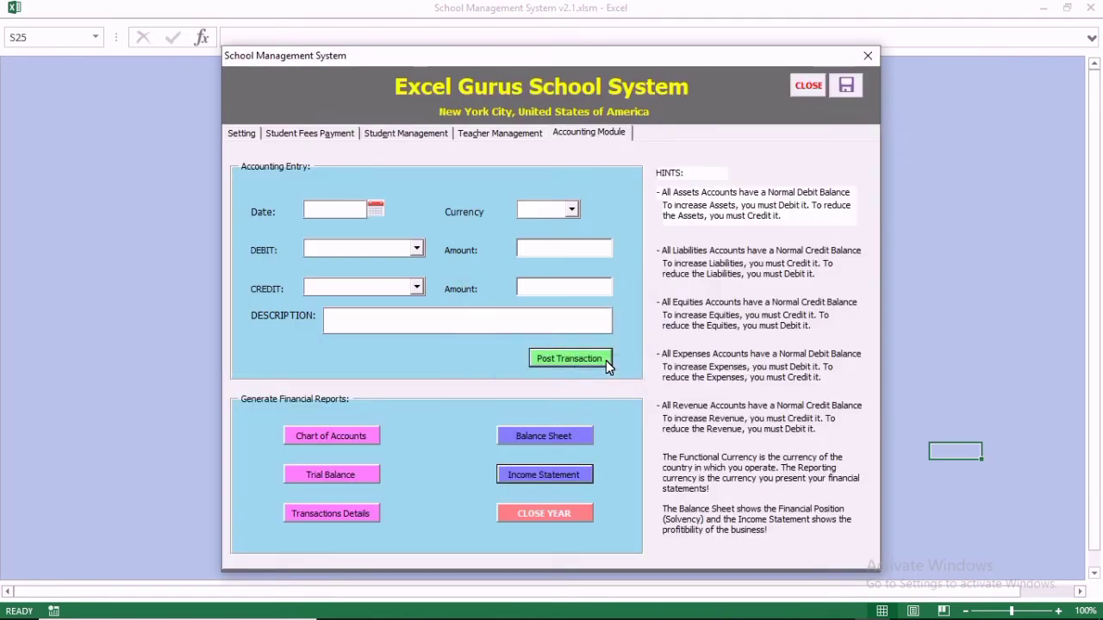
pyautogui.click(332, 508)
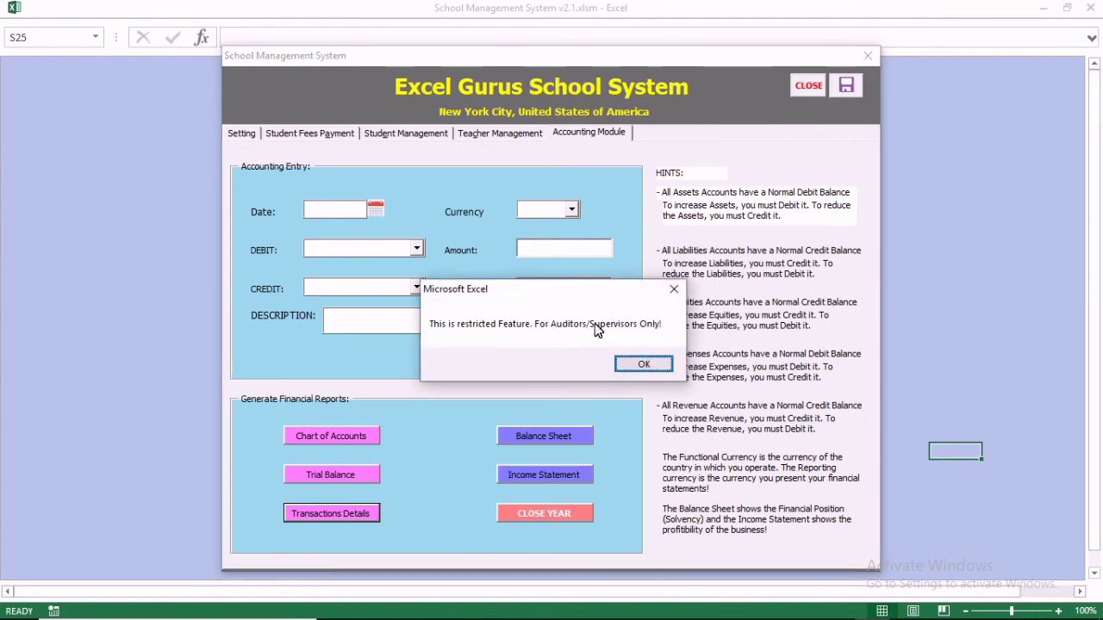
pyautogui.click(633, 362)
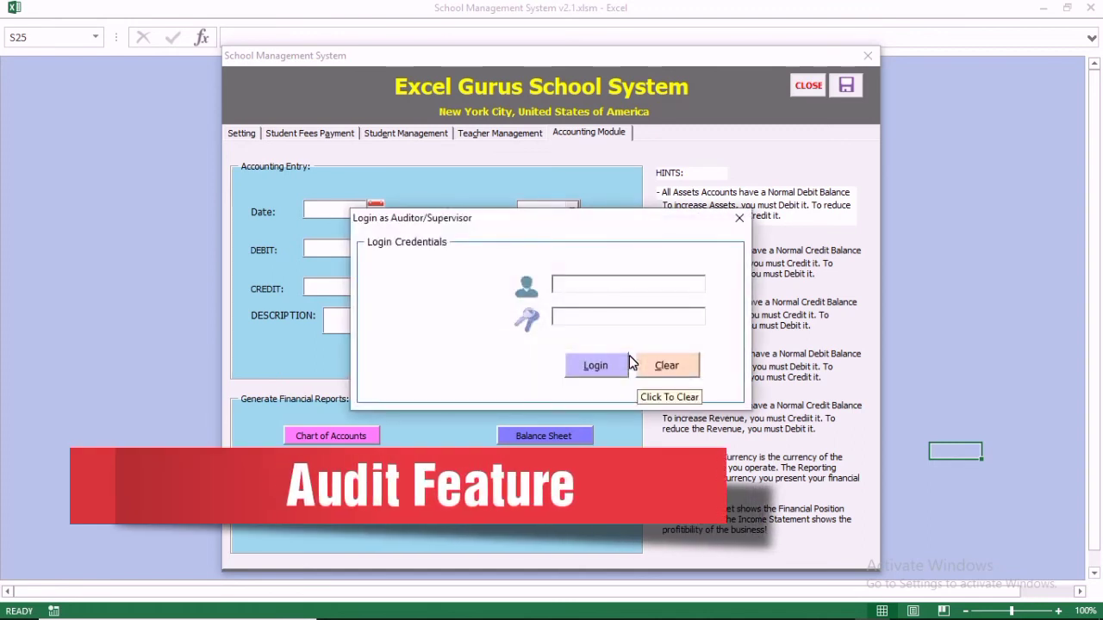
pyautogui.write('a')
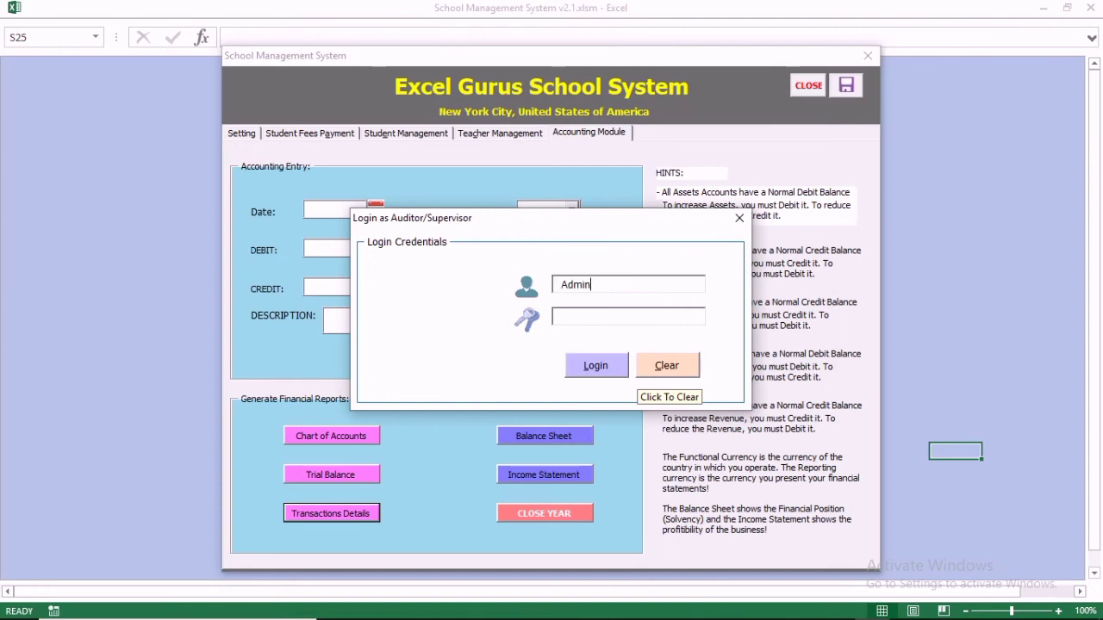
pyautogui.write('**')
pyautogui.click(592, 363)
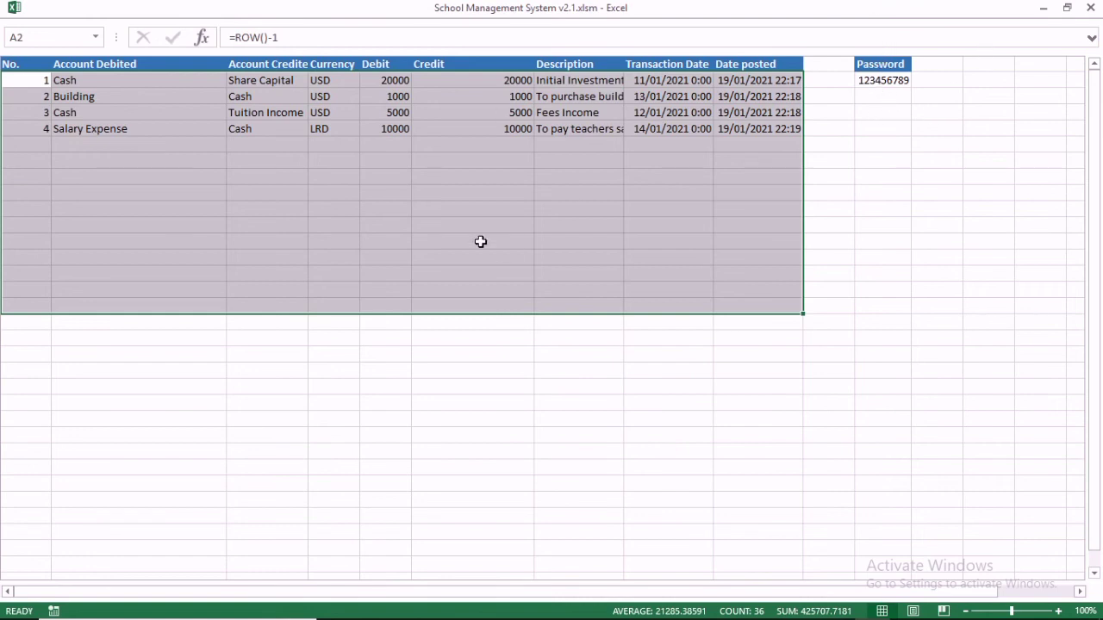
pyautogui.click(1092, 7)
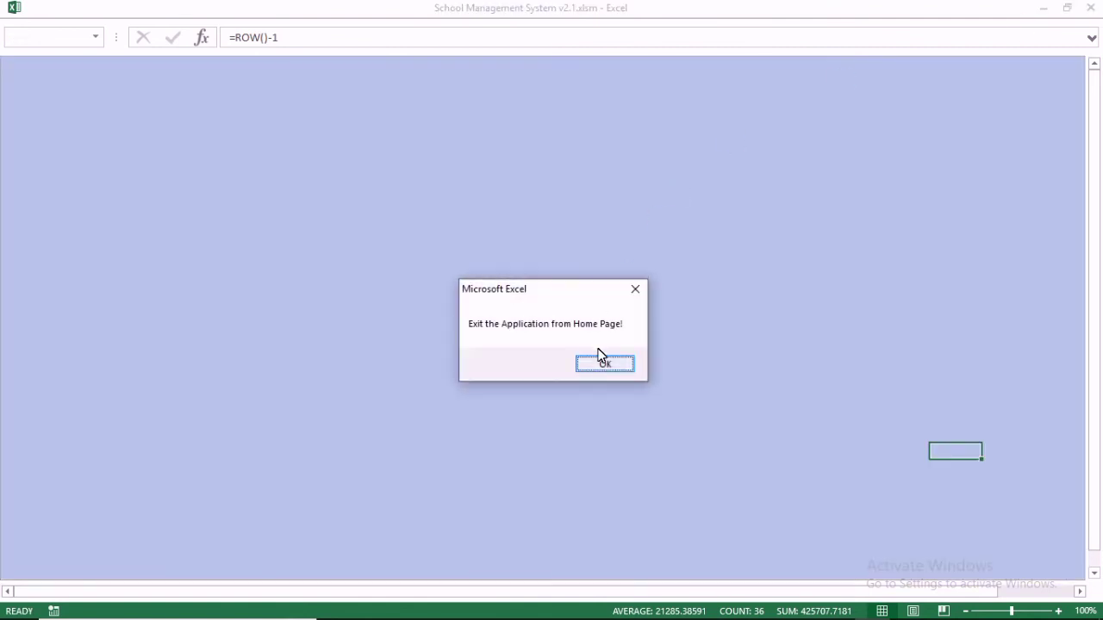
pyautogui.click(602, 358)
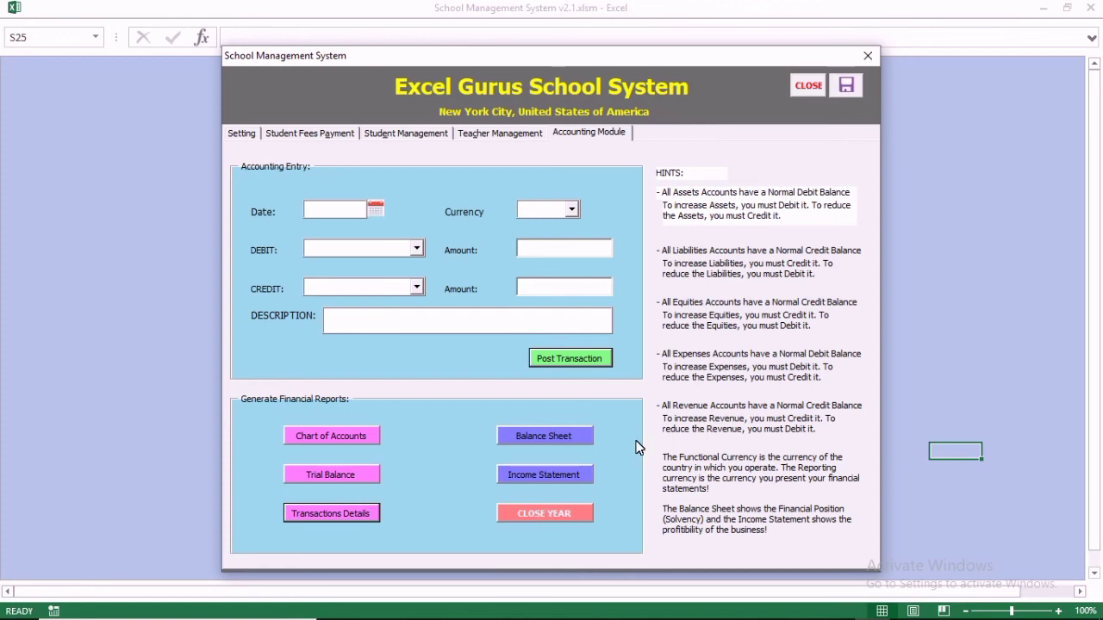
pyautogui.click(554, 431)
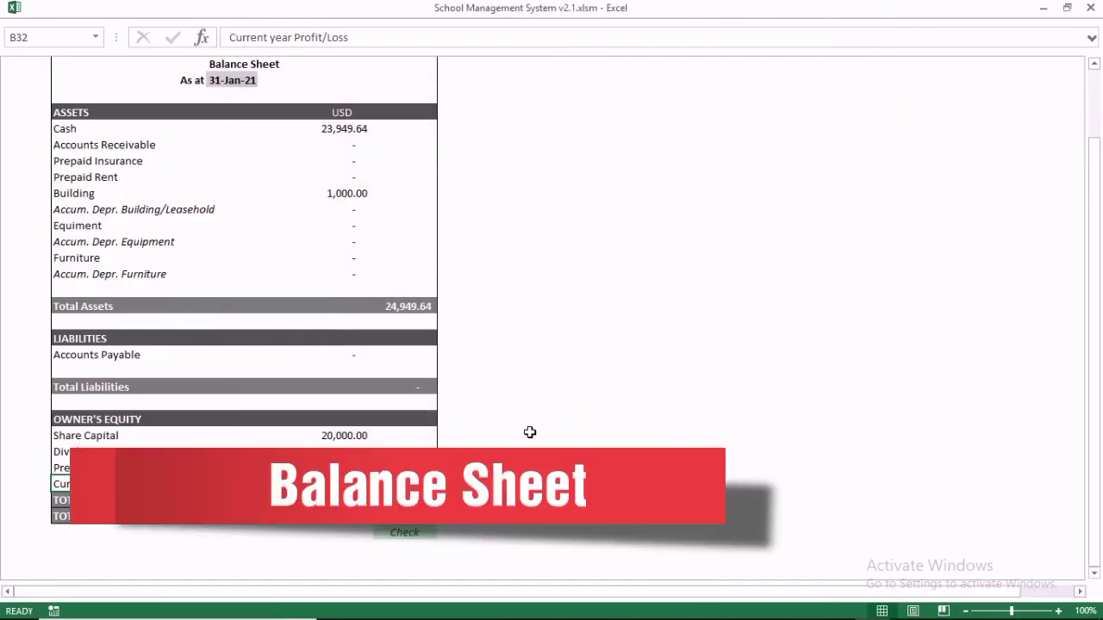
pyautogui.click(405, 468)
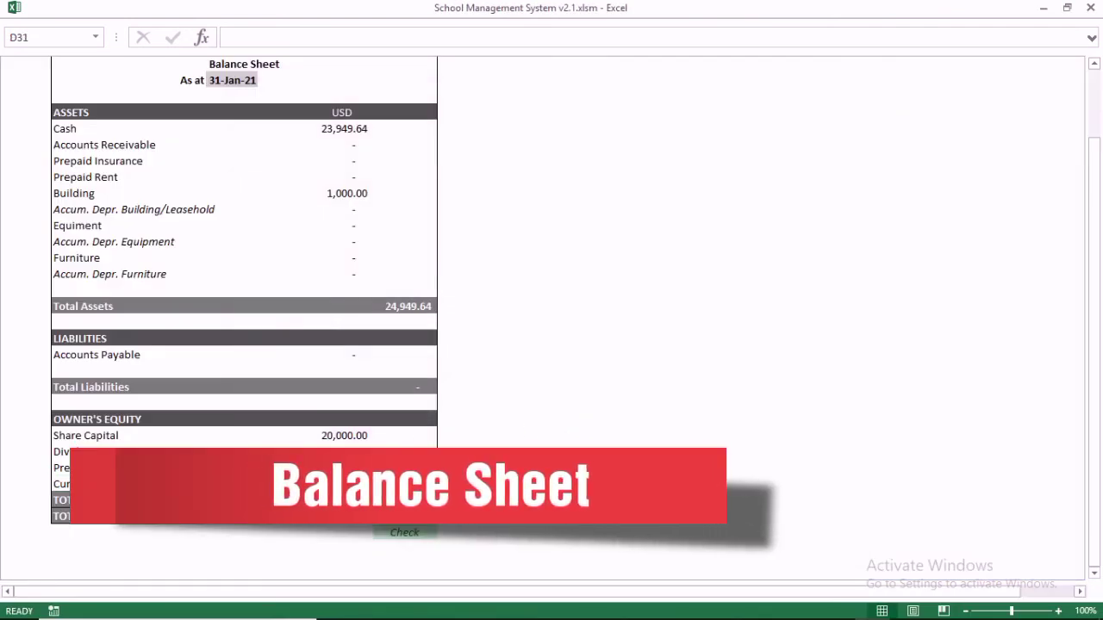
pyautogui.moveTo(405, 468); pyautogui.dragTo(456, 468)
pyautogui.moveTo(310, 467); pyautogui.dragTo(370, 465)
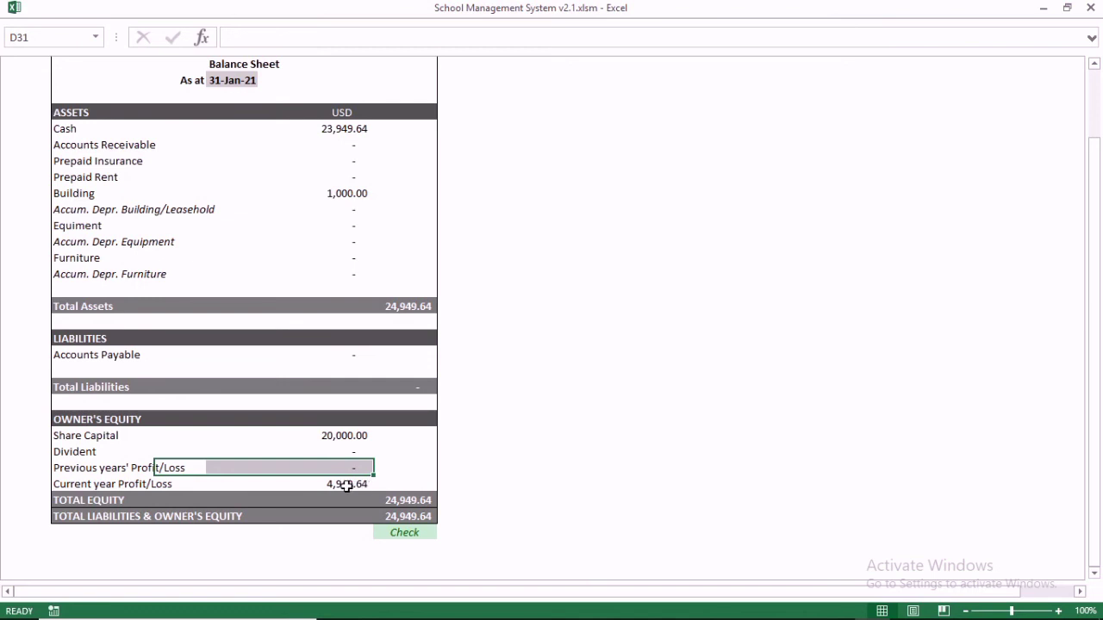
pyautogui.click(1087, 7)
pyautogui.click(608, 363)
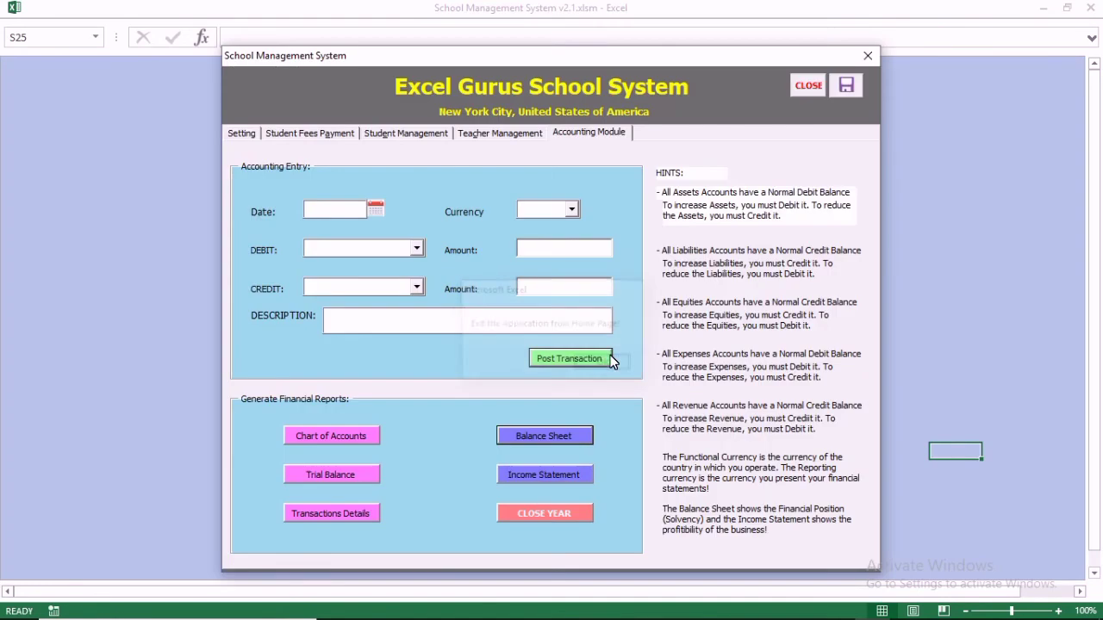
# Step: Close the year, zeroing all nominal accounts, and verify the Income Statement shows zeros
pyautogui.click(585, 548)
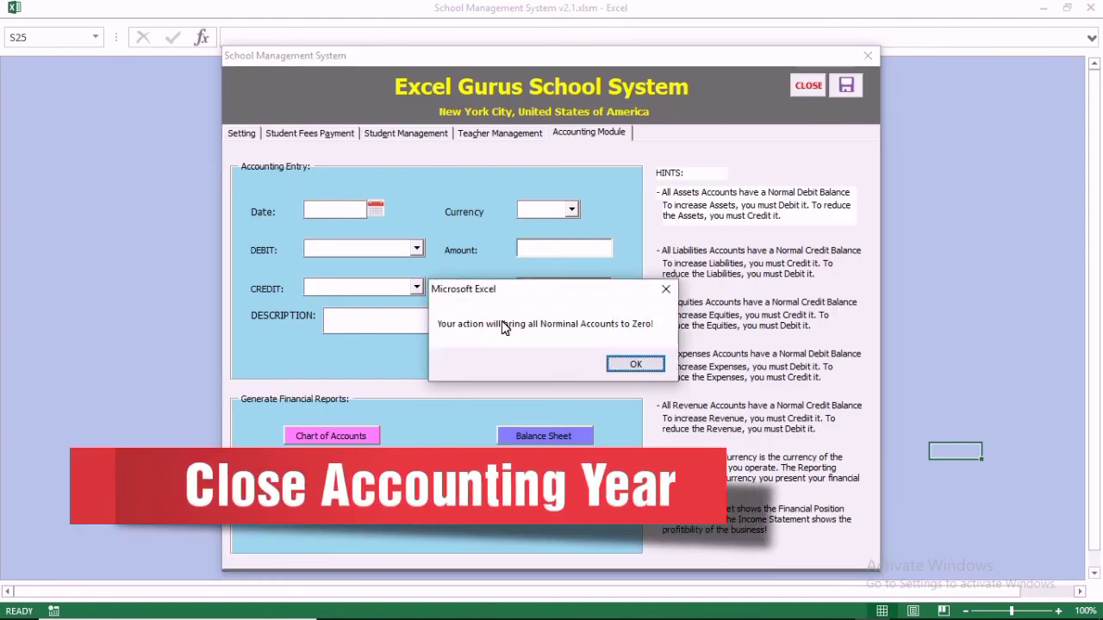
pyautogui.click(620, 358)
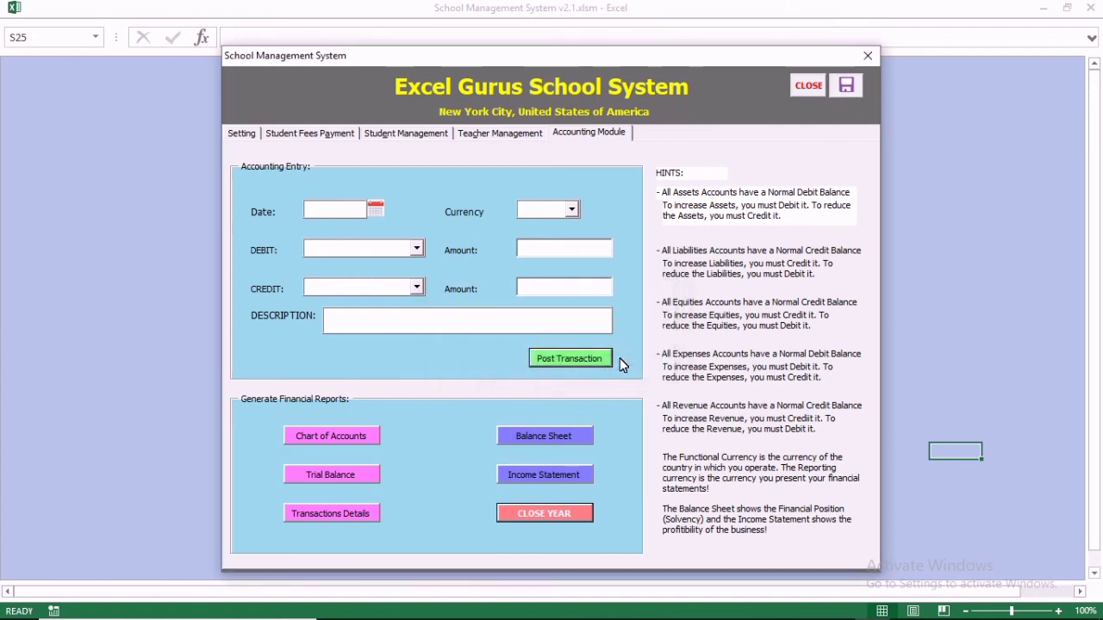
pyautogui.click(528, 471)
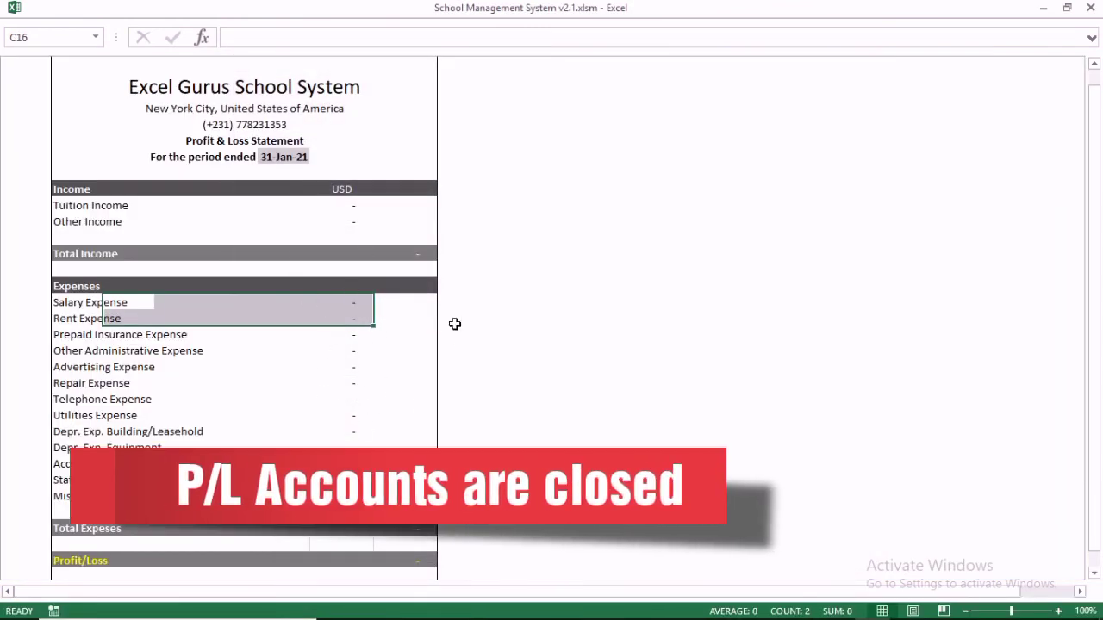
pyautogui.click(1091, 7)
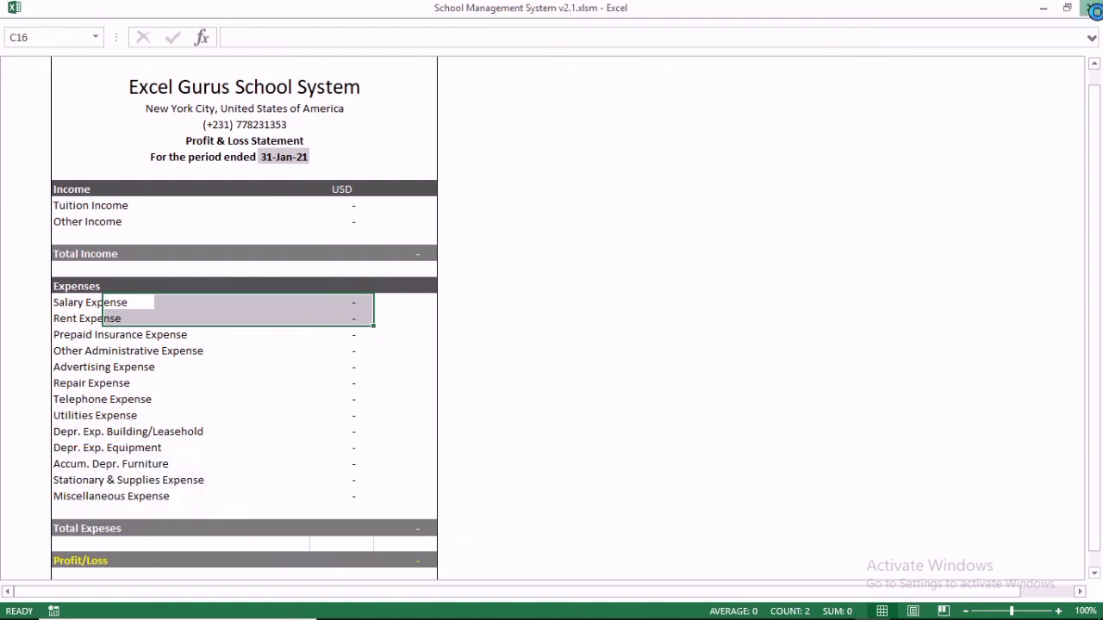
pyautogui.click(604, 363)
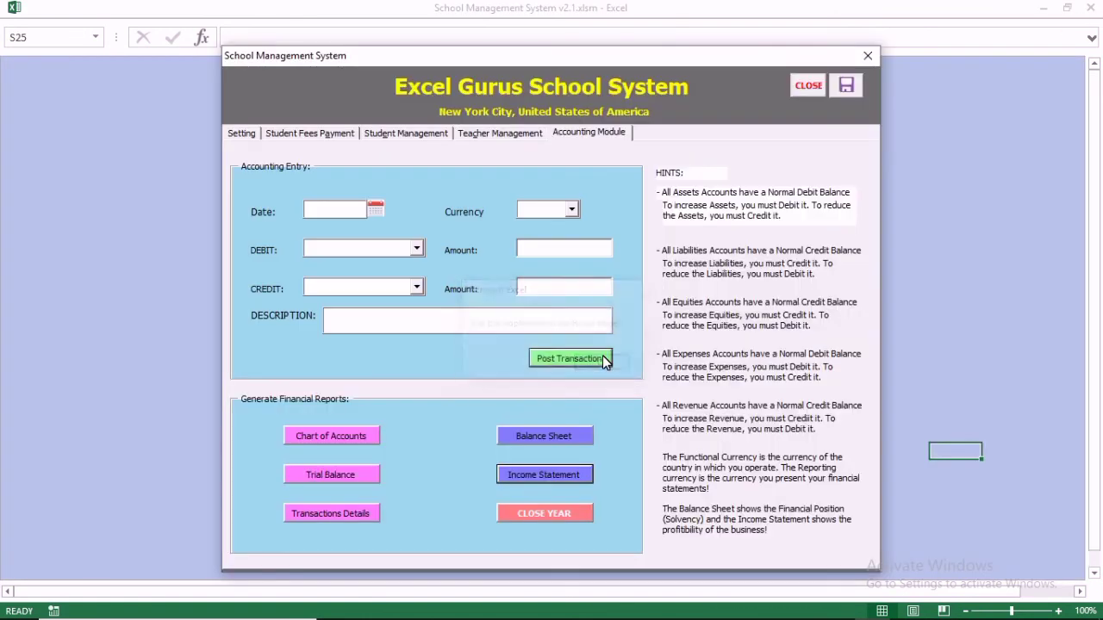
pyautogui.click(526, 430)
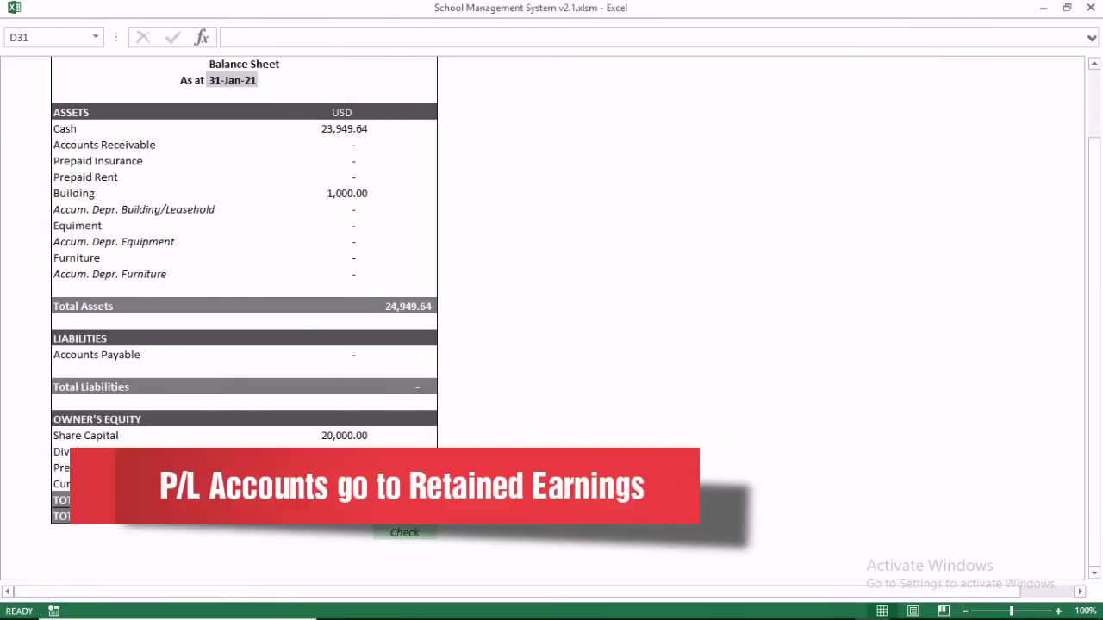
pyautogui.click(103, 483)
pyautogui.moveTo(104, 484); pyautogui.dragTo(414, 500)
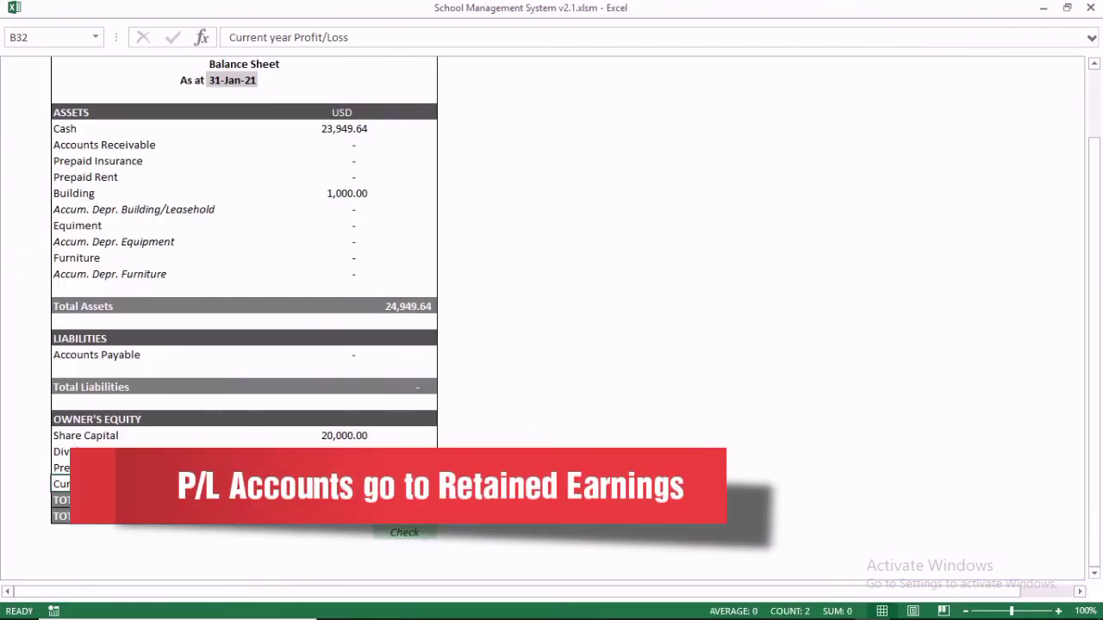
pyautogui.moveTo(122, 465); pyautogui.dragTo(332, 468)
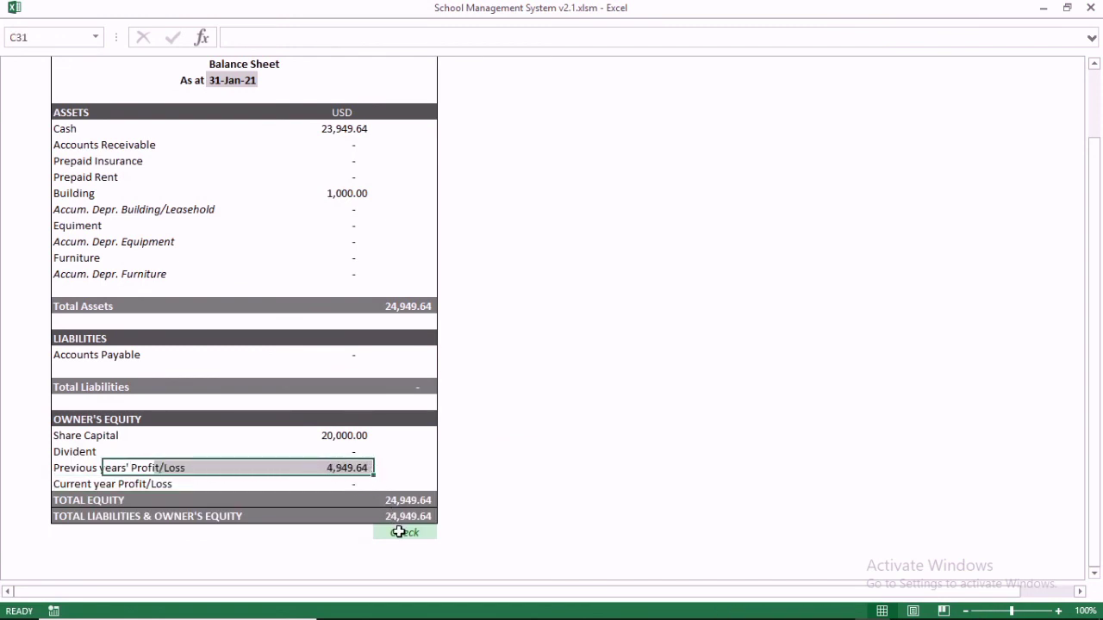
pyautogui.click(1093, 7)
pyautogui.click(609, 360)
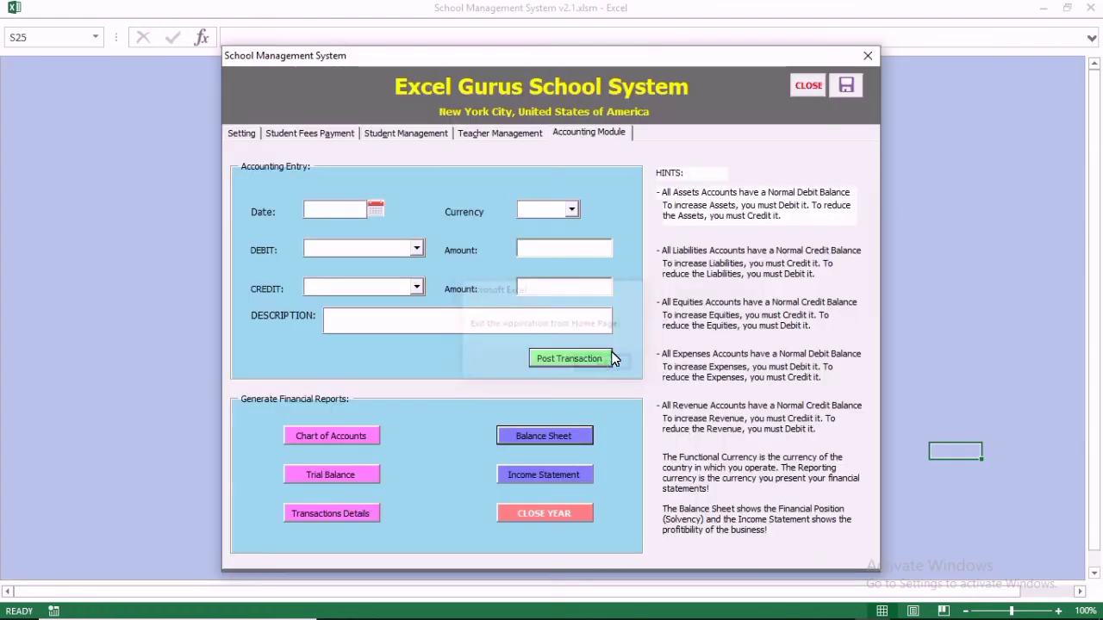